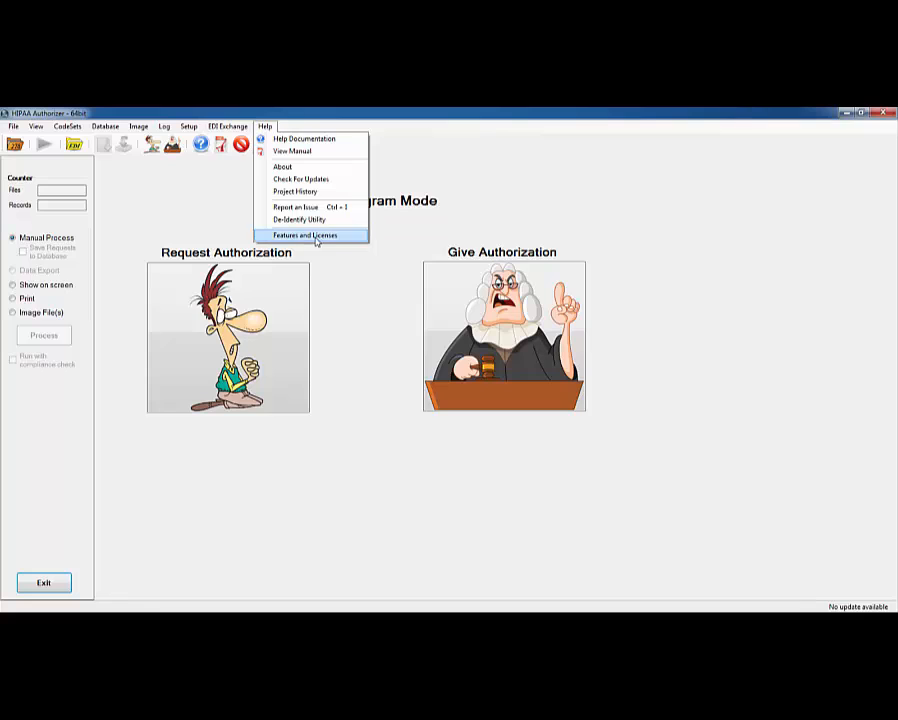
- Switch Work with Database to On in Features and Licenses and save, leaving EDI Exchange Off
{"action": "left_click", "coordinate": [316, 236]}
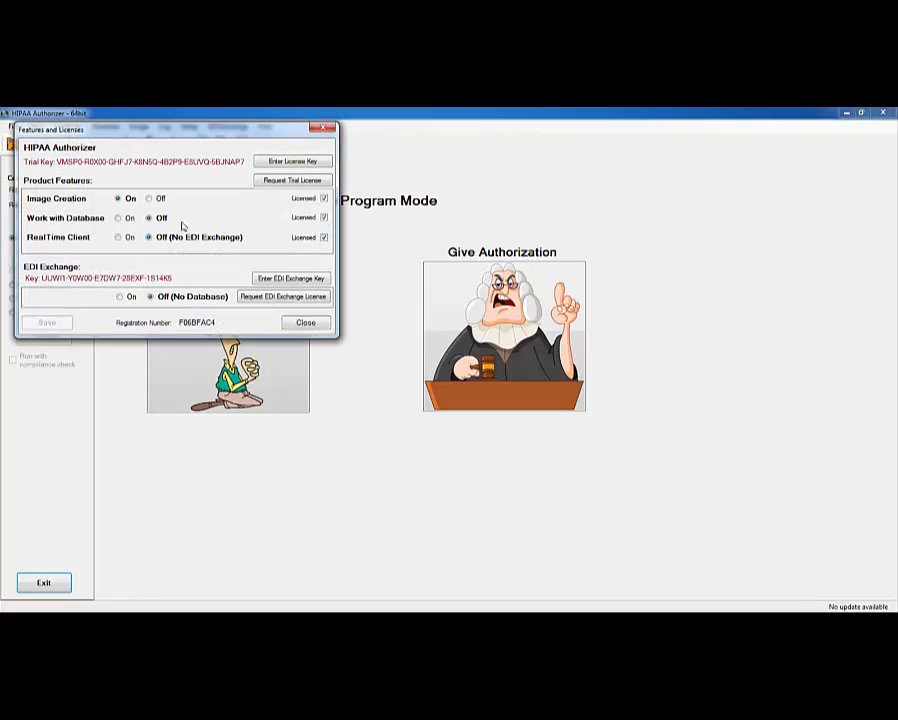
{"action": "left_click", "coordinate": [118, 218]}
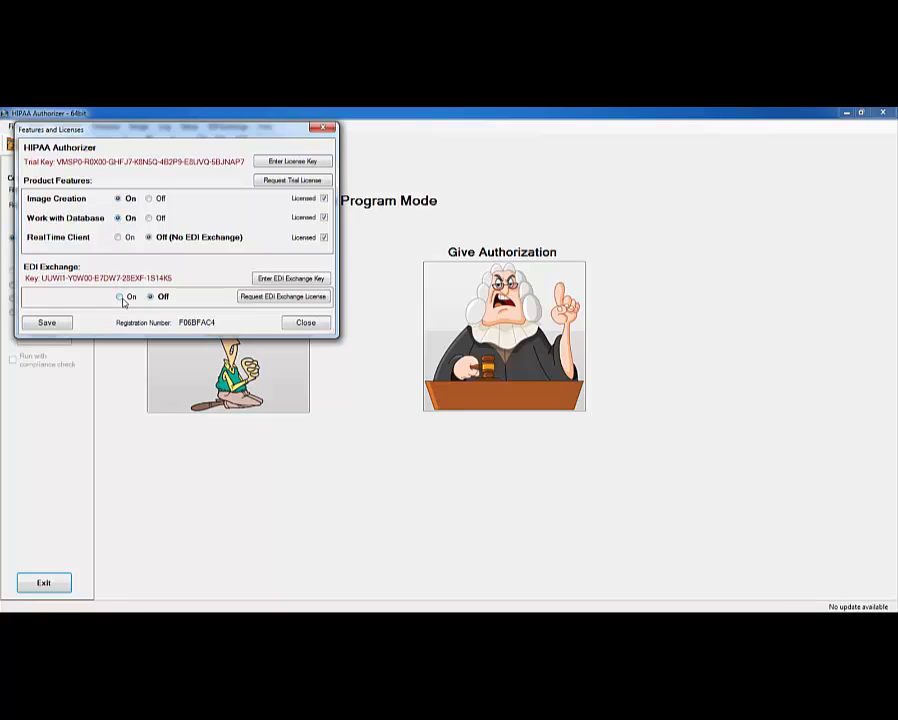
{"action": "left_click", "coordinate": [306, 324]}
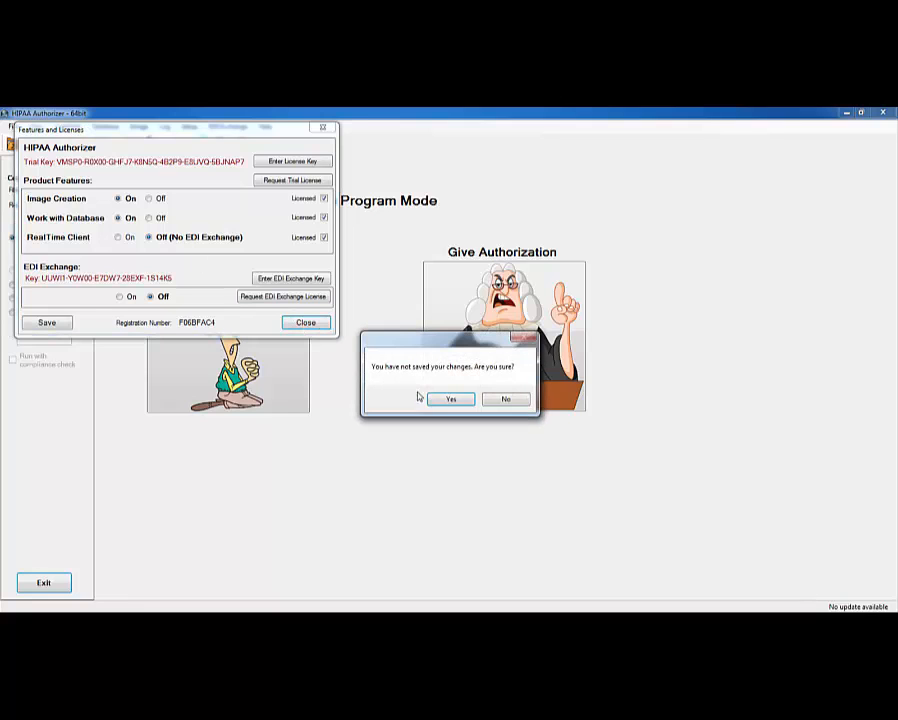
{"action": "left_click", "coordinate": [495, 400]}
{"action": "left_click", "coordinate": [44, 323]}
{"action": "left_click", "coordinate": [306, 322]}
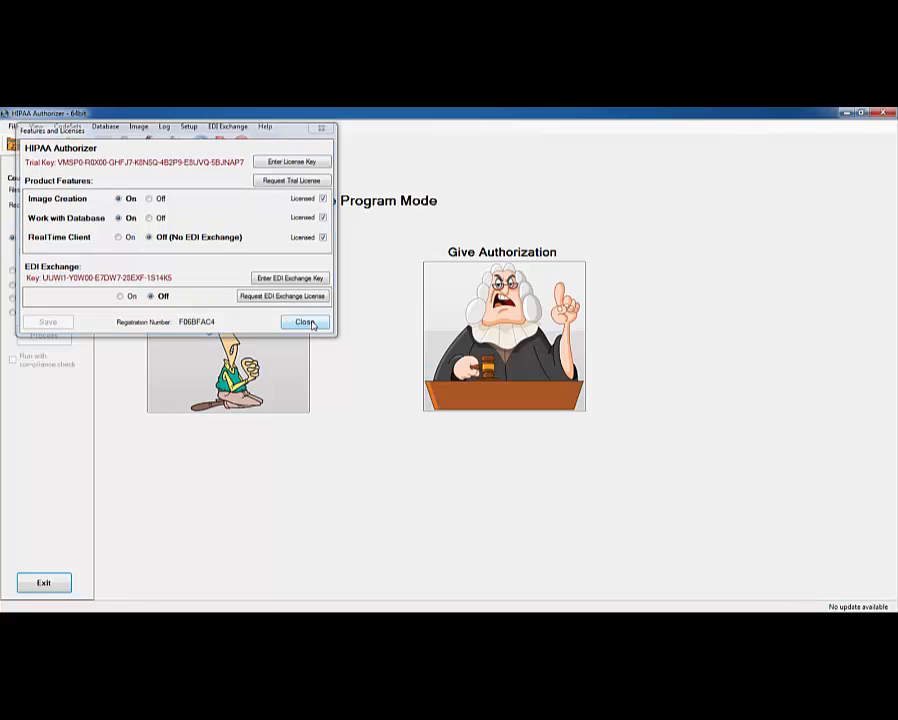
- Point the database setup at server .\SQLExpress and database Authorizer, then test the connection
{"action": "left_click", "coordinate": [105, 126]}
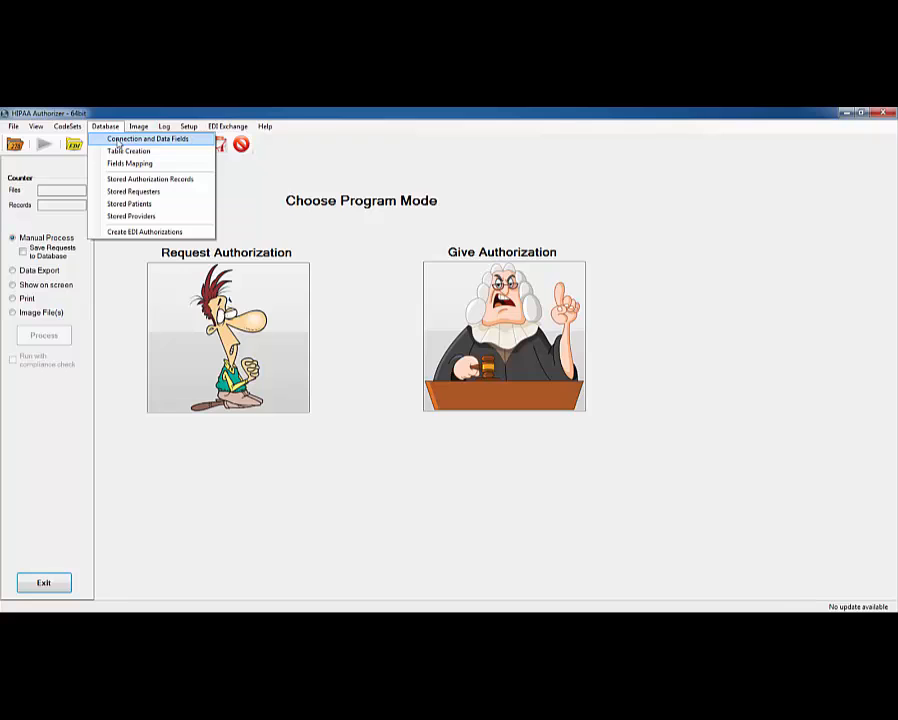
{"action": "left_click", "coordinate": [118, 140]}
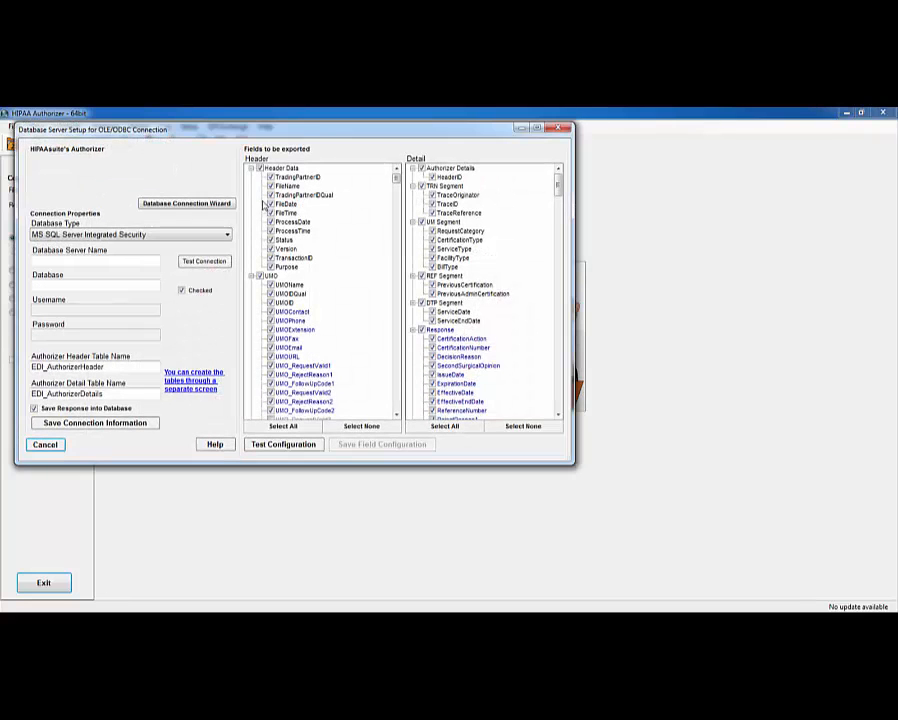
{"action": "left_click", "coordinate": [59, 260]}
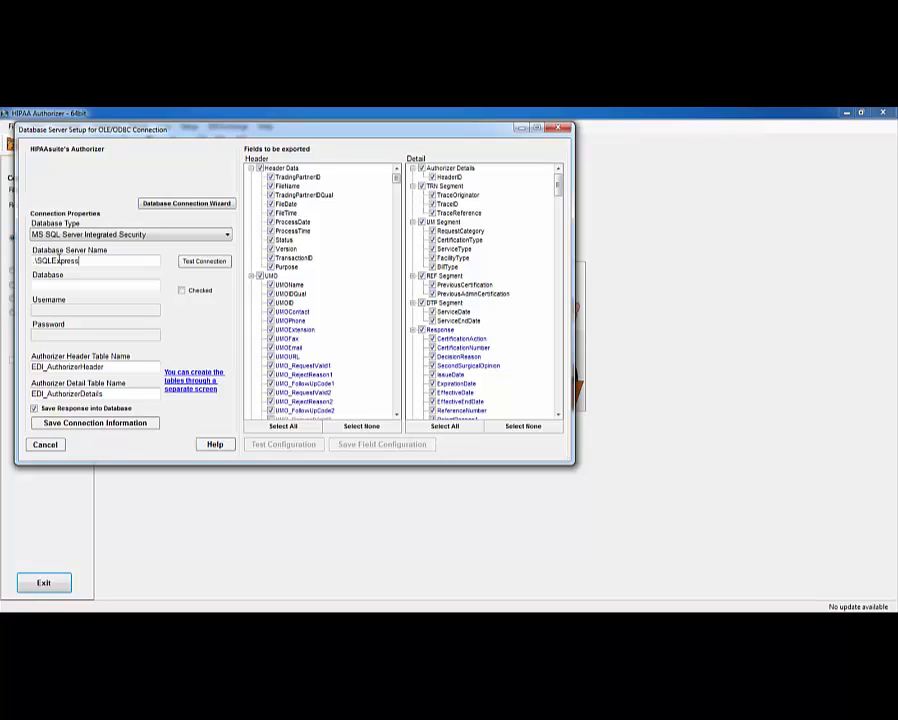
{"action": "left_click", "coordinate": [72, 285]}
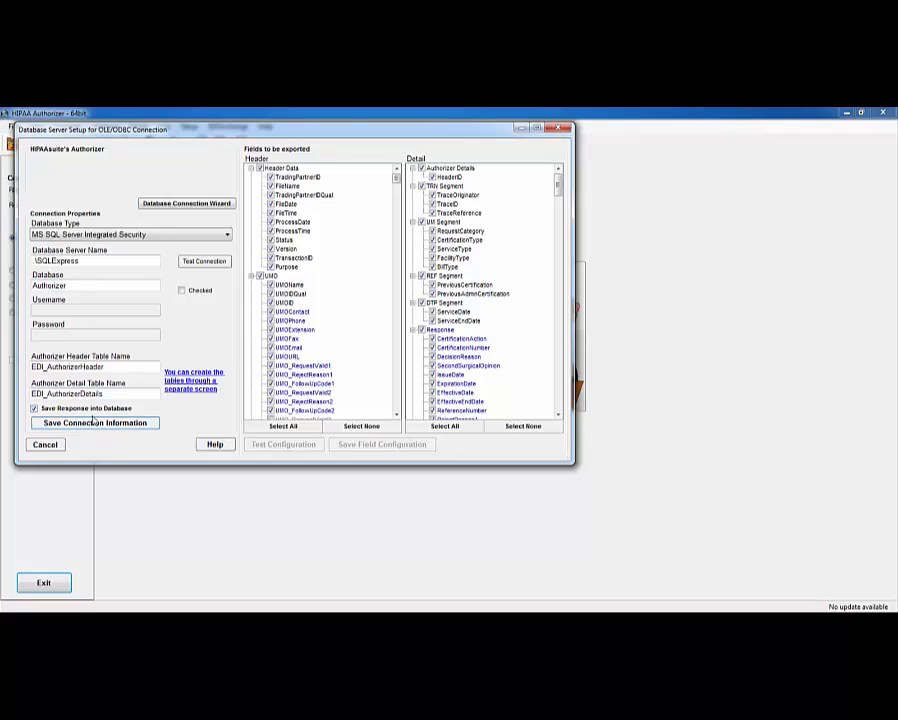
{"action": "left_click", "coordinate": [195, 265]}
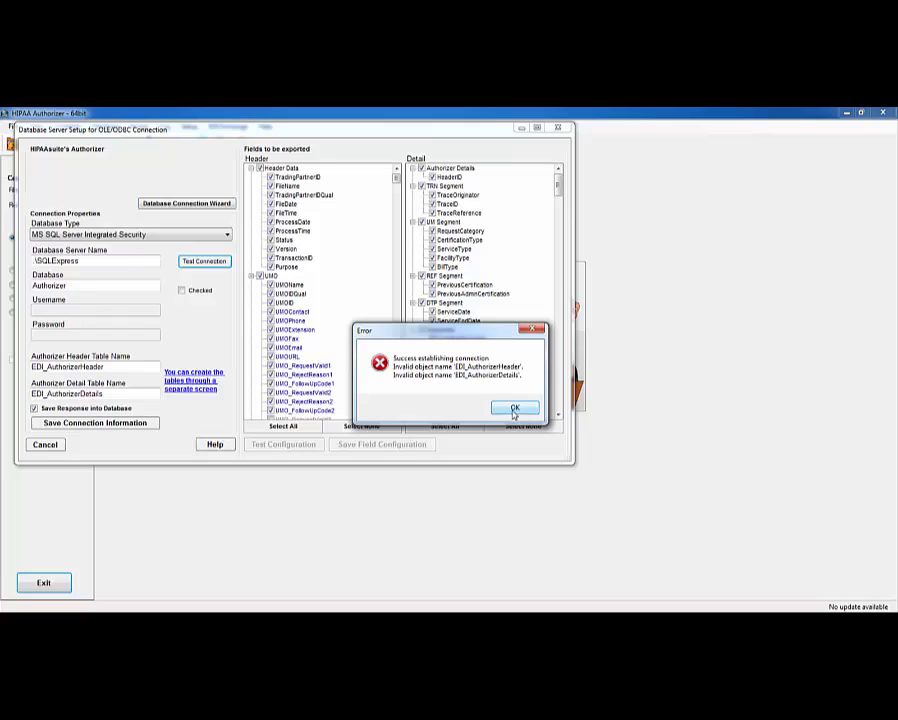
{"action": "left_click", "coordinate": [512, 408]}
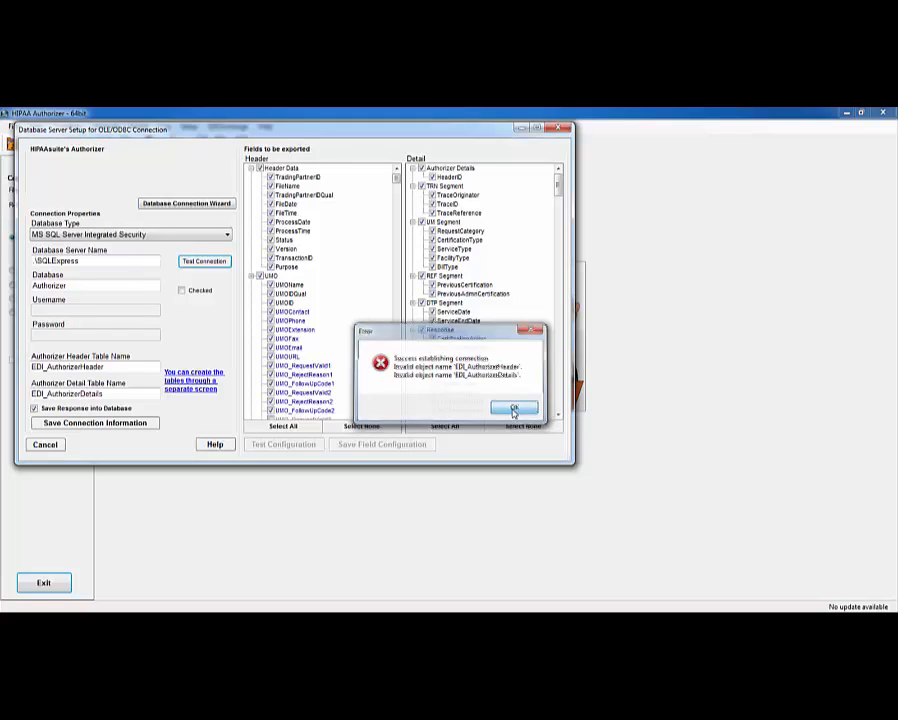
- Run the scripts creating the edi_AuthorizerHeader, edi_AuthorizerDetails and AuthRequester tables
{"action": "left_click", "coordinate": [185, 384]}
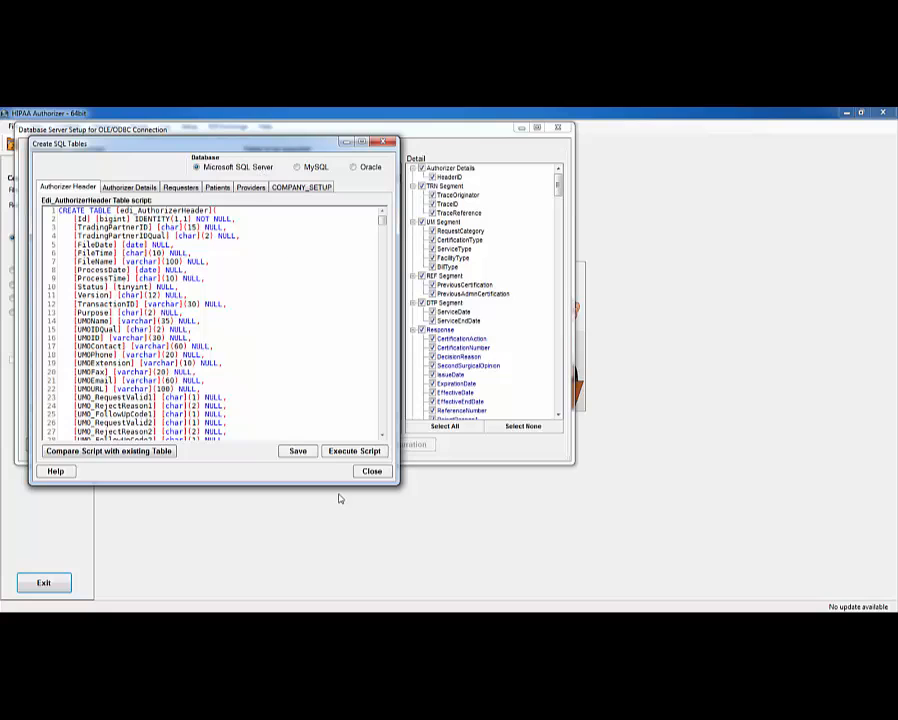
{"action": "left_click", "coordinate": [346, 452]}
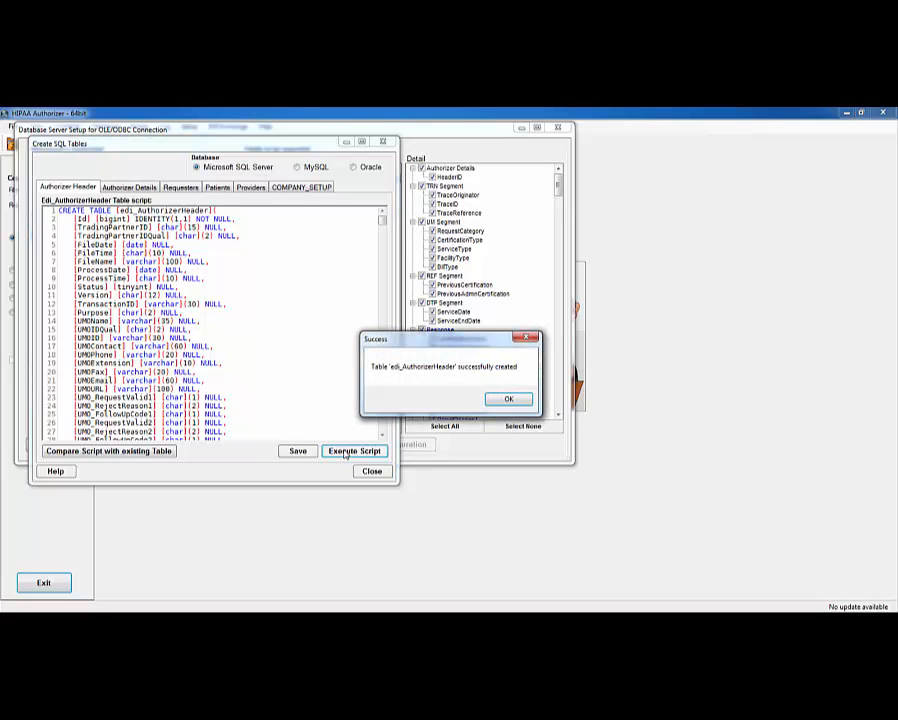
{"action": "left_click", "coordinate": [507, 400]}
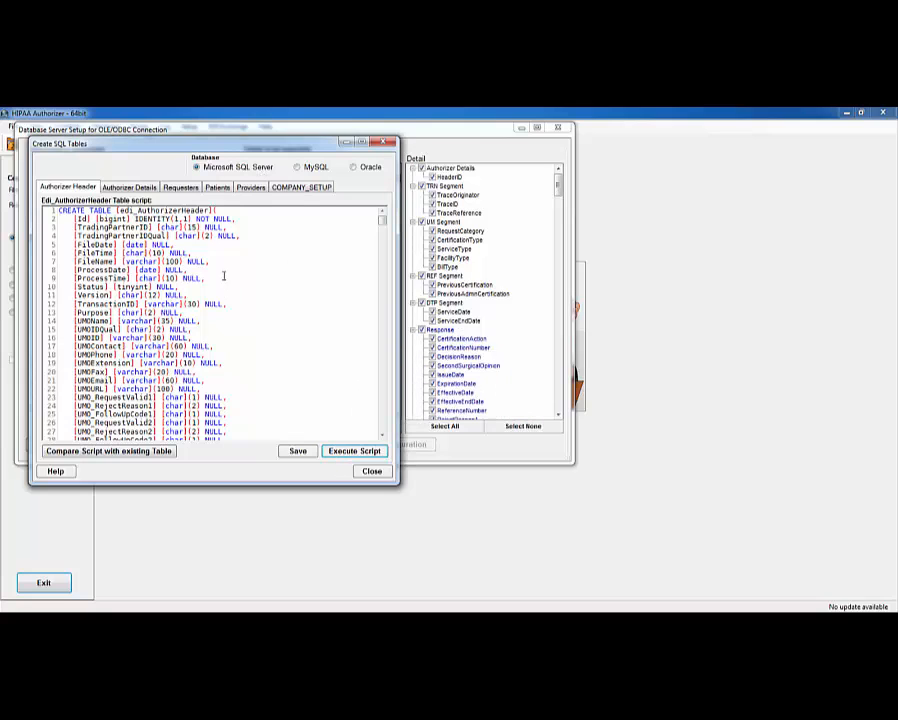
{"action": "left_click", "coordinate": [129, 188]}
{"action": "left_click", "coordinate": [355, 451]}
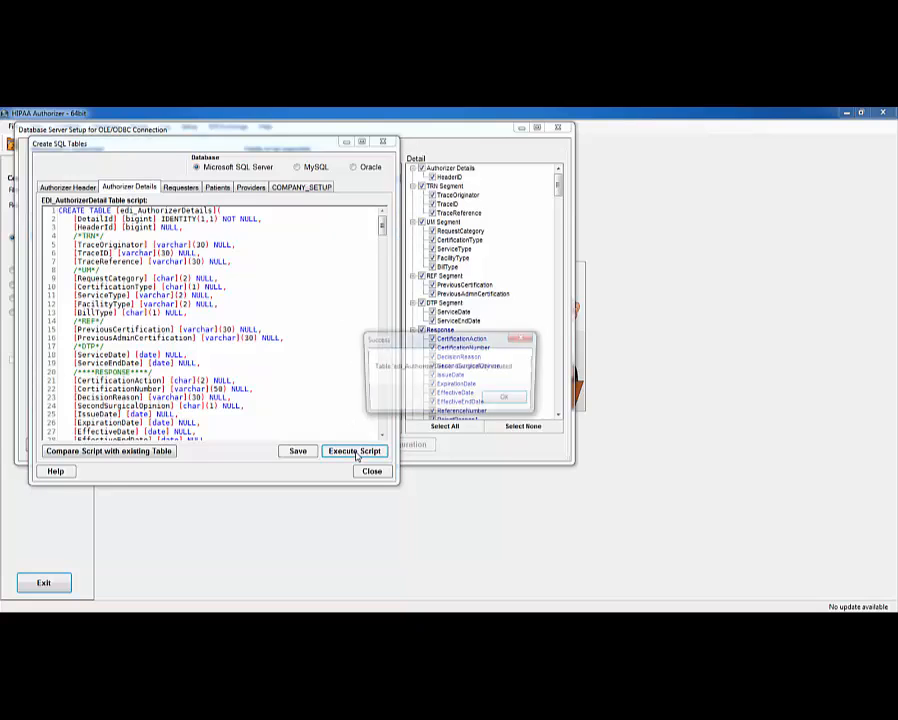
{"action": "left_click", "coordinate": [505, 401]}
{"action": "left_click", "coordinate": [176, 188]}
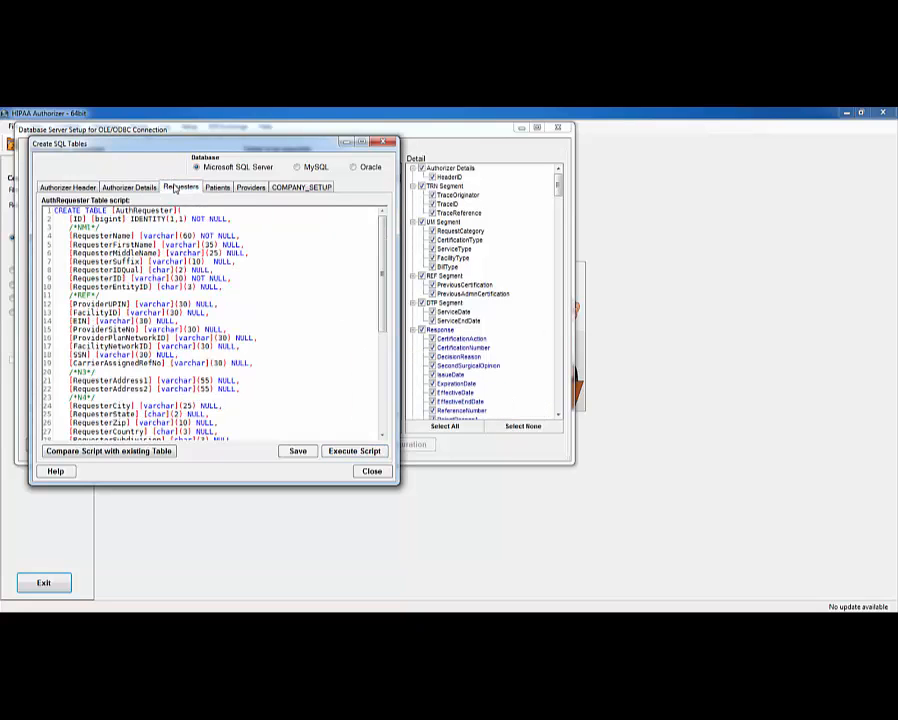
{"action": "left_click", "coordinate": [354, 455]}
{"action": "left_click", "coordinate": [503, 399]}
- Create the AuthPatient, AuthProvider and COMPANY_SETUP tables, then close the Create SQL Tables window
{"action": "left_click", "coordinate": [219, 188]}
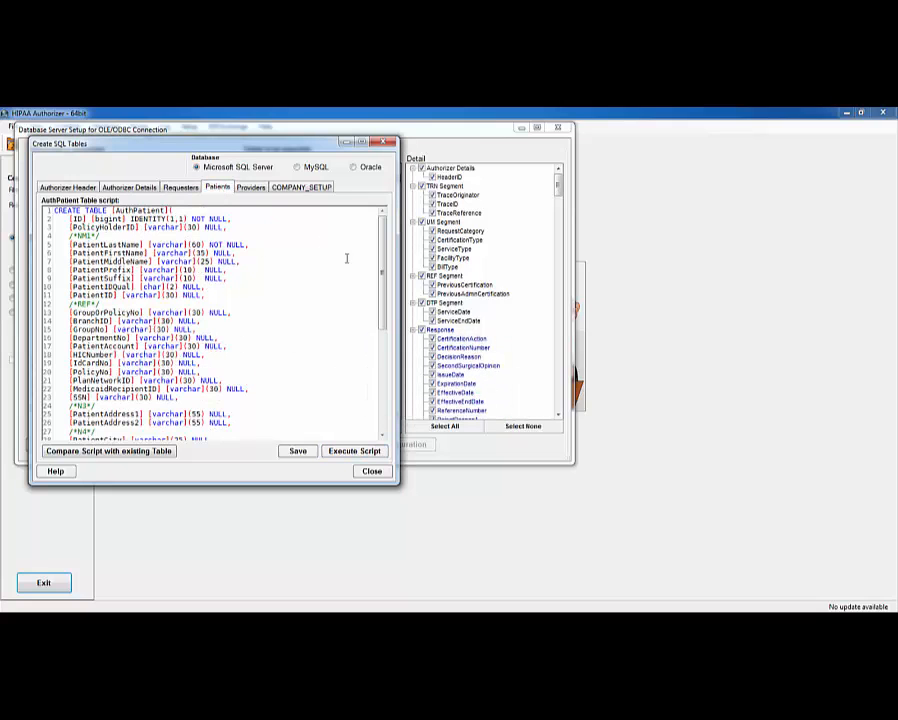
{"action": "left_click", "coordinate": [349, 452]}
{"action": "left_click", "coordinate": [493, 399]}
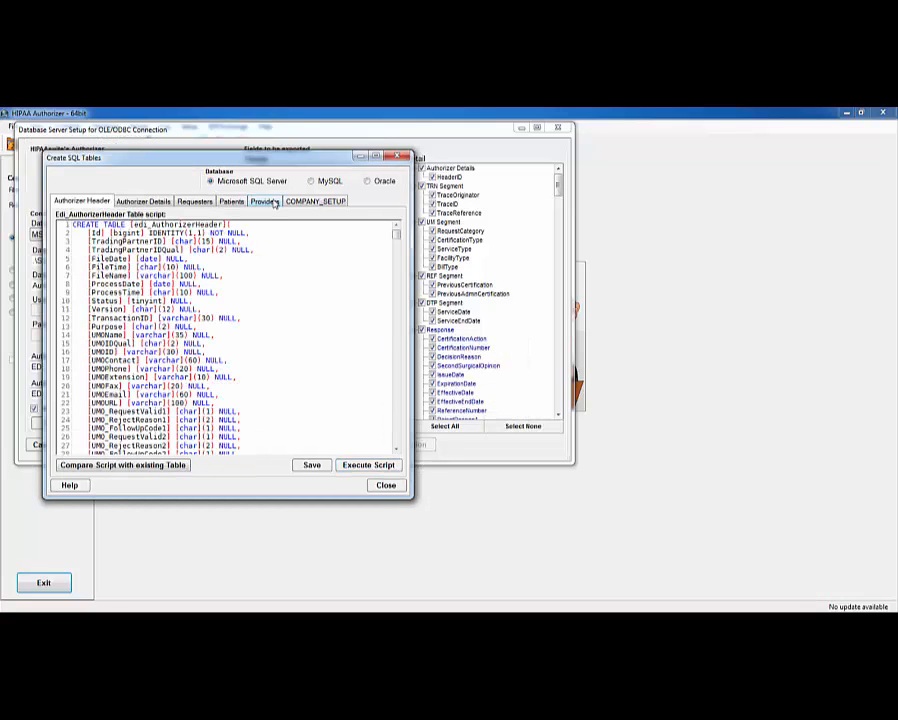
{"action": "left_click", "coordinate": [264, 201]}
{"action": "left_click", "coordinate": [360, 467]}
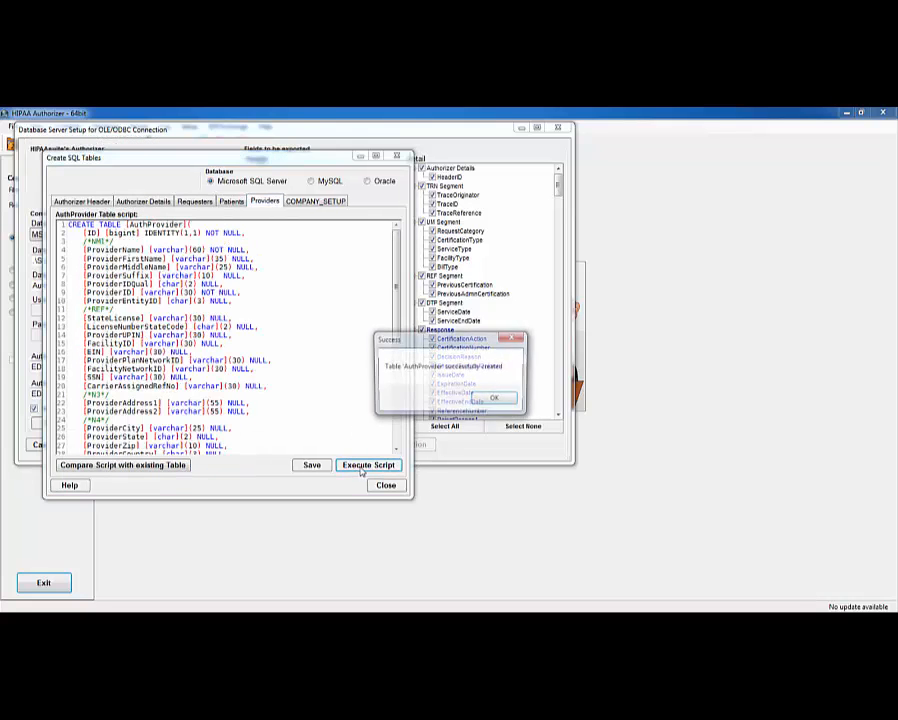
{"action": "left_click", "coordinate": [490, 398]}
{"action": "left_click", "coordinate": [316, 202]}
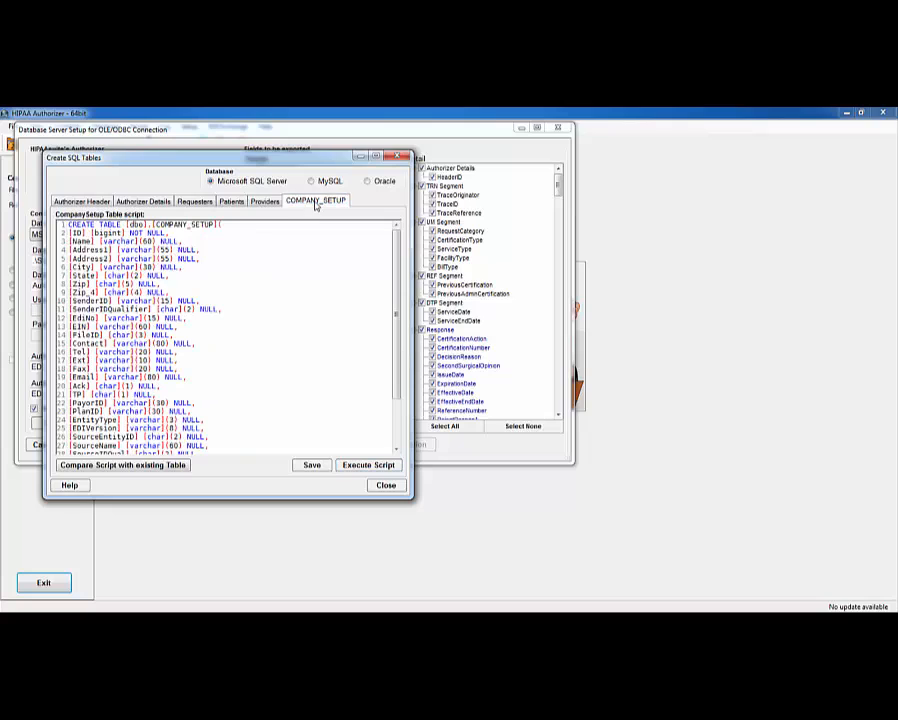
{"action": "left_click", "coordinate": [362, 467]}
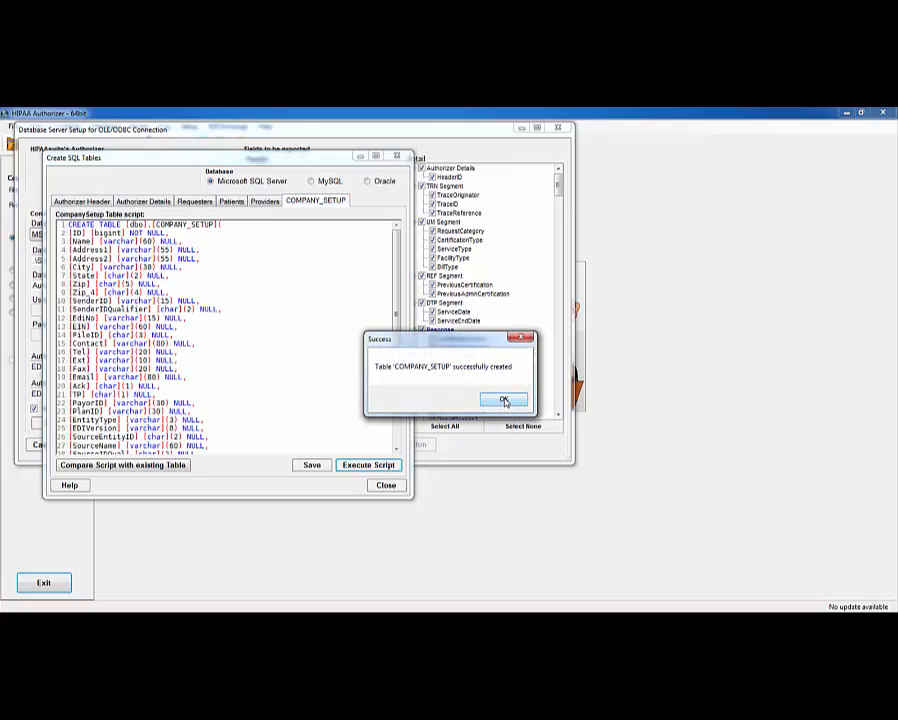
{"action": "left_click", "coordinate": [504, 400]}
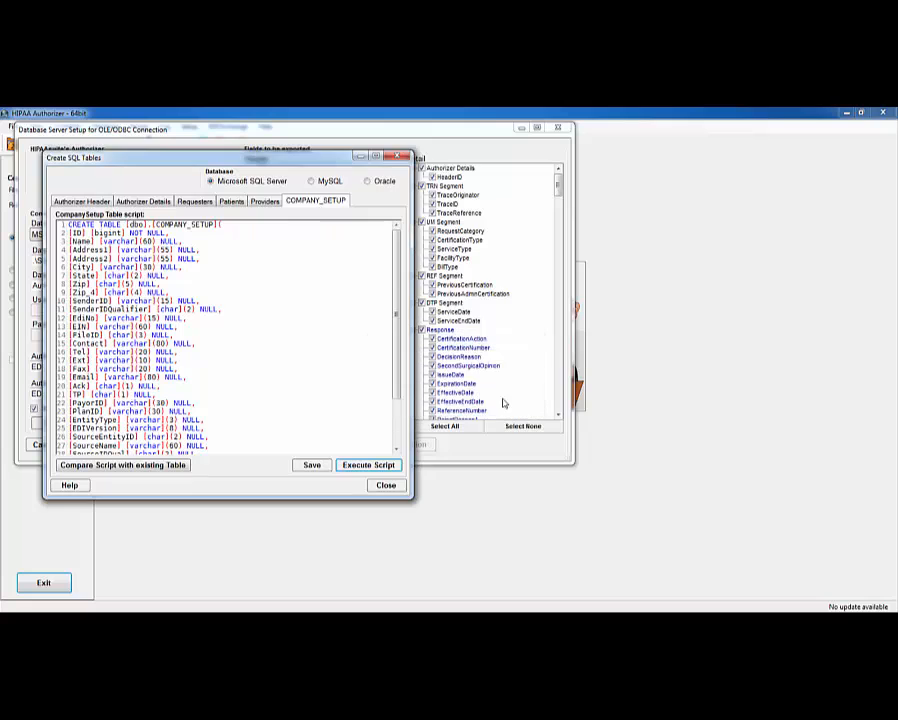
{"action": "left_click", "coordinate": [387, 486]}
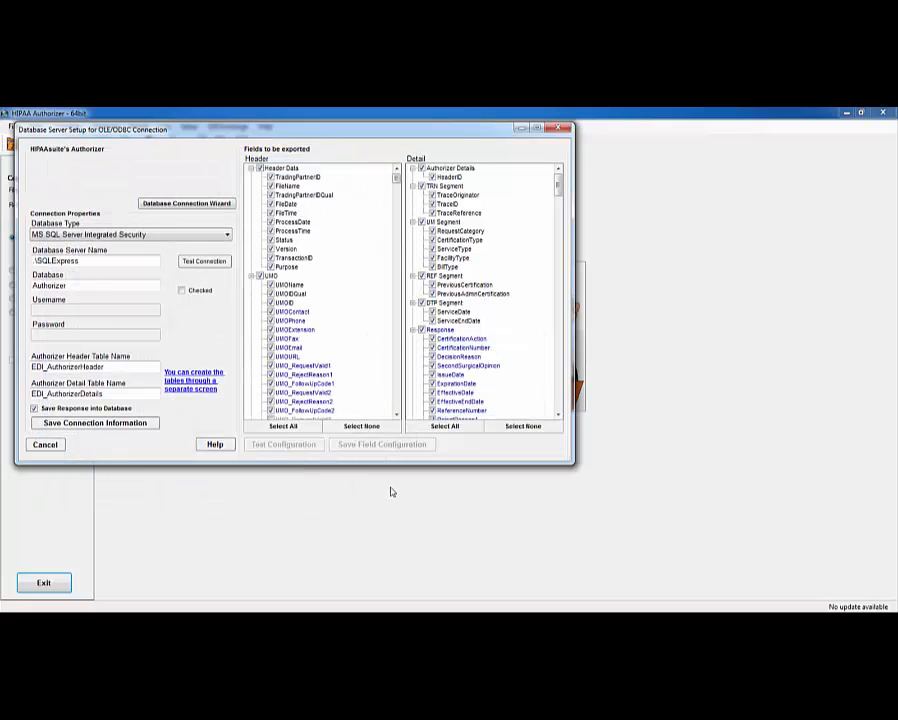
- Retest the connection, verify the field configuration against the EDI_Authorizer tables, and save it
{"action": "left_click", "coordinate": [204, 262]}
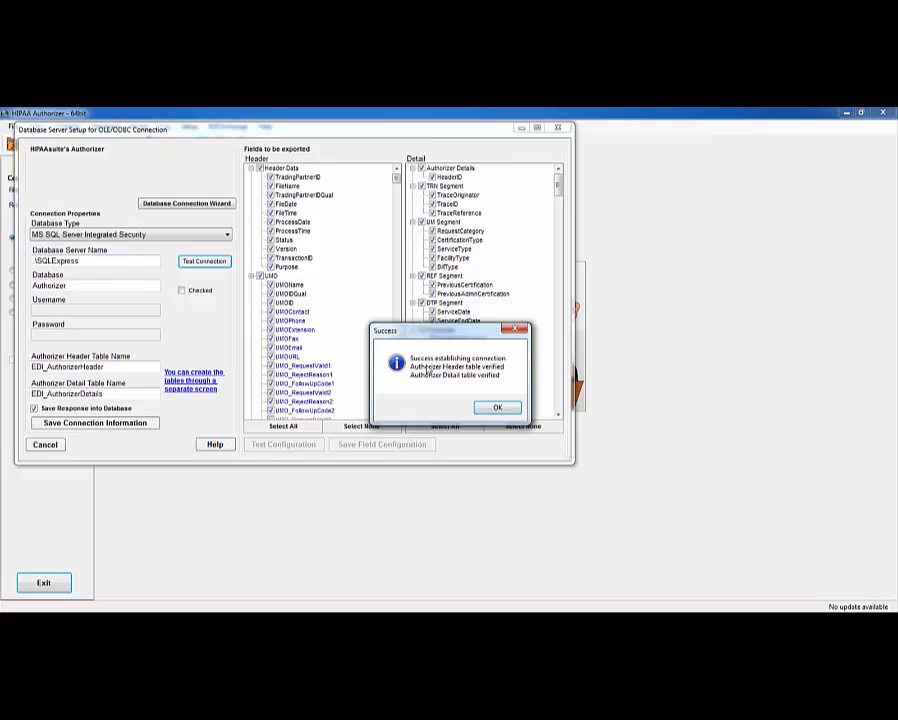
{"action": "left_click", "coordinate": [495, 409]}
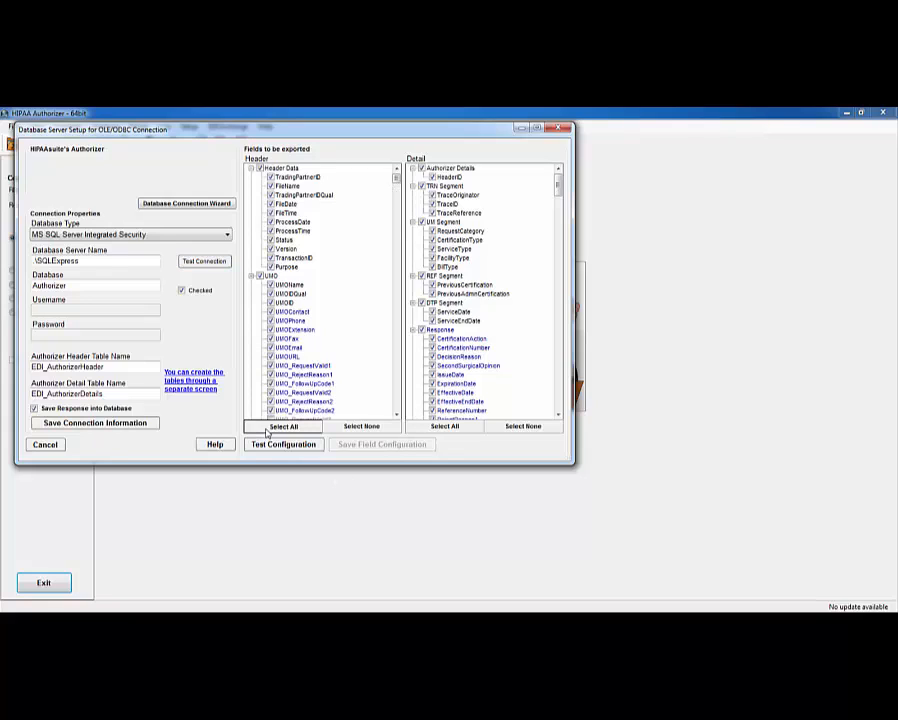
{"action": "left_click", "coordinate": [424, 430]}
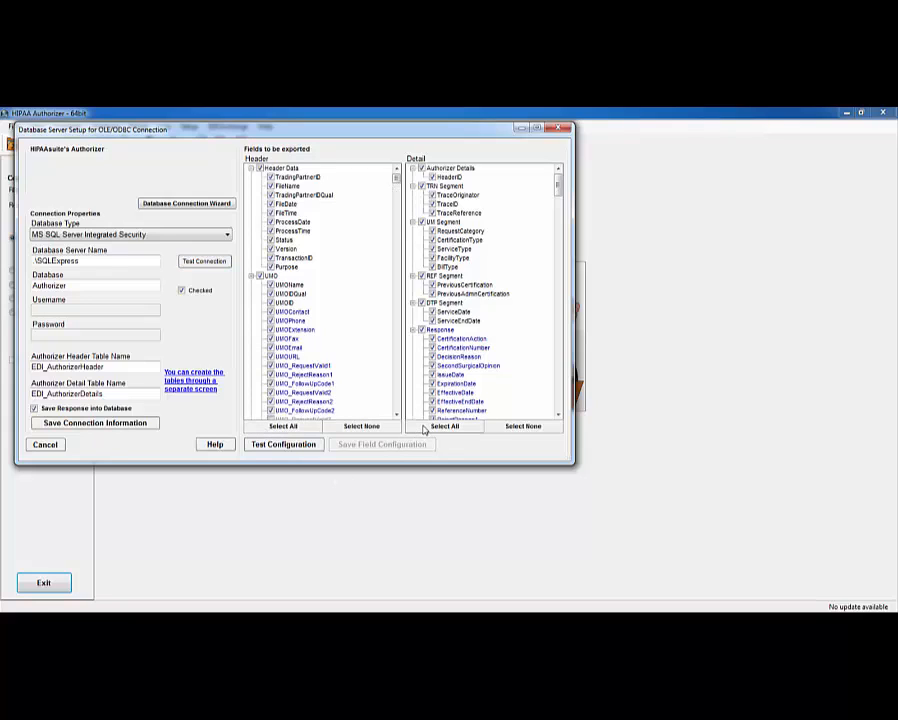
{"action": "left_click", "coordinate": [286, 444]}
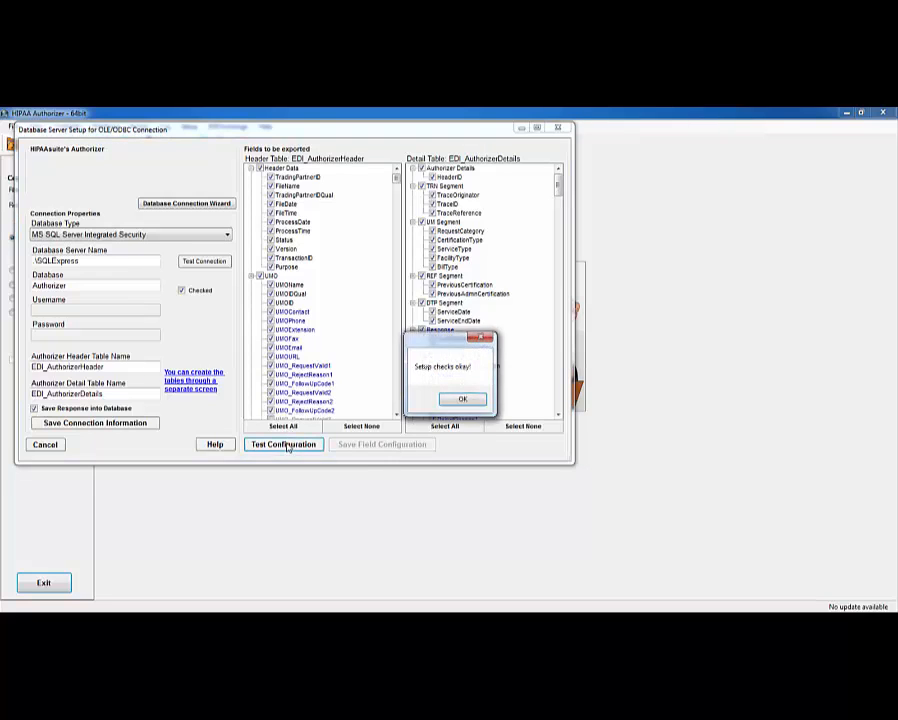
{"action": "left_click", "coordinate": [462, 399]}
{"action": "left_click", "coordinate": [376, 449]}
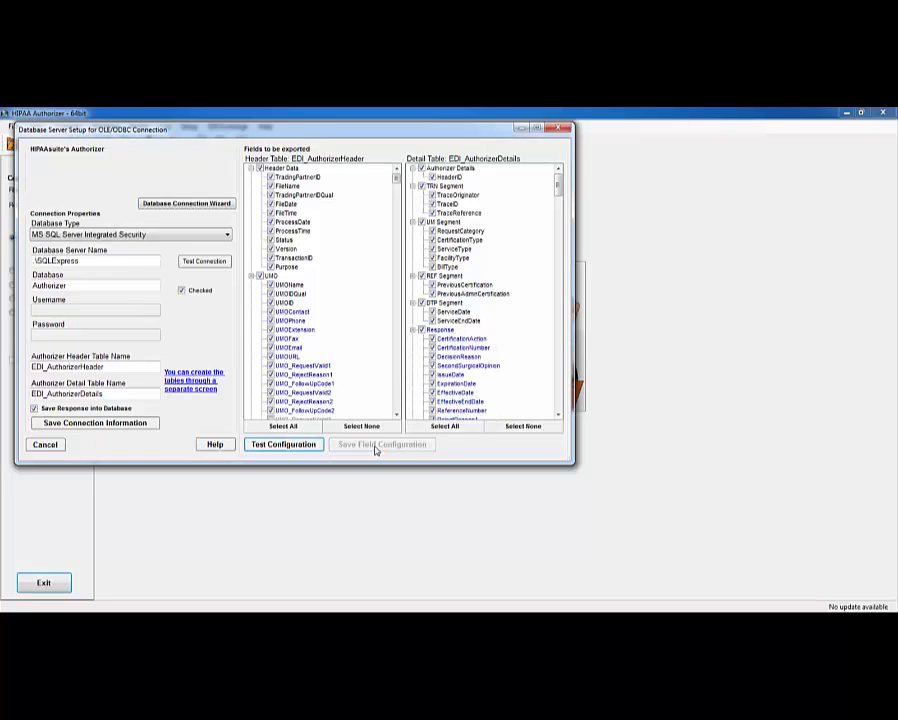
- Close the database server setup and switch to Request Authorization mode
{"action": "left_click", "coordinate": [565, 129]}
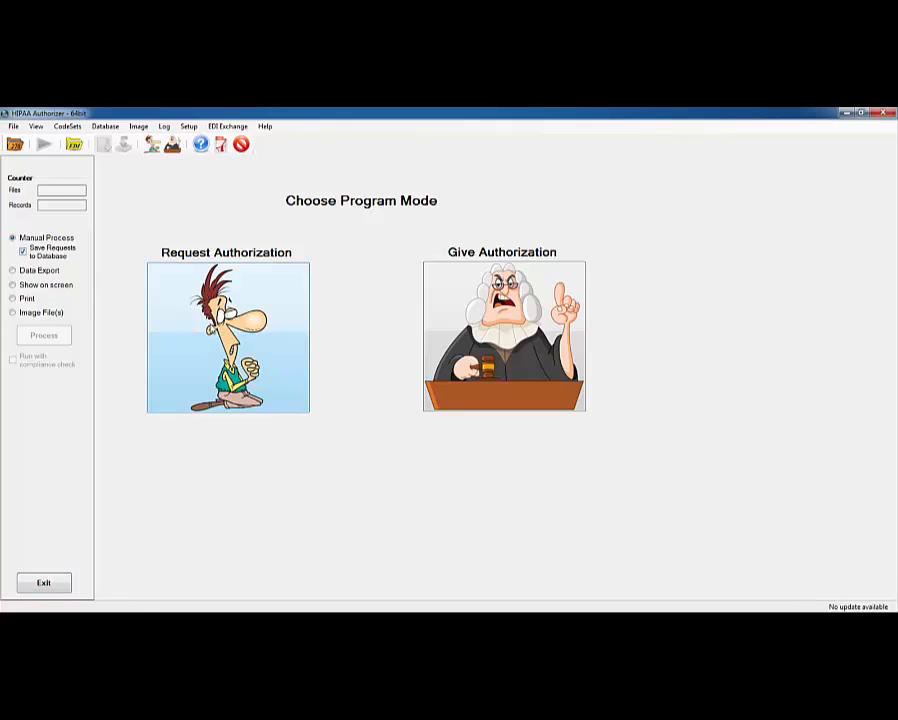
{"action": "left_click", "coordinate": [206, 328]}
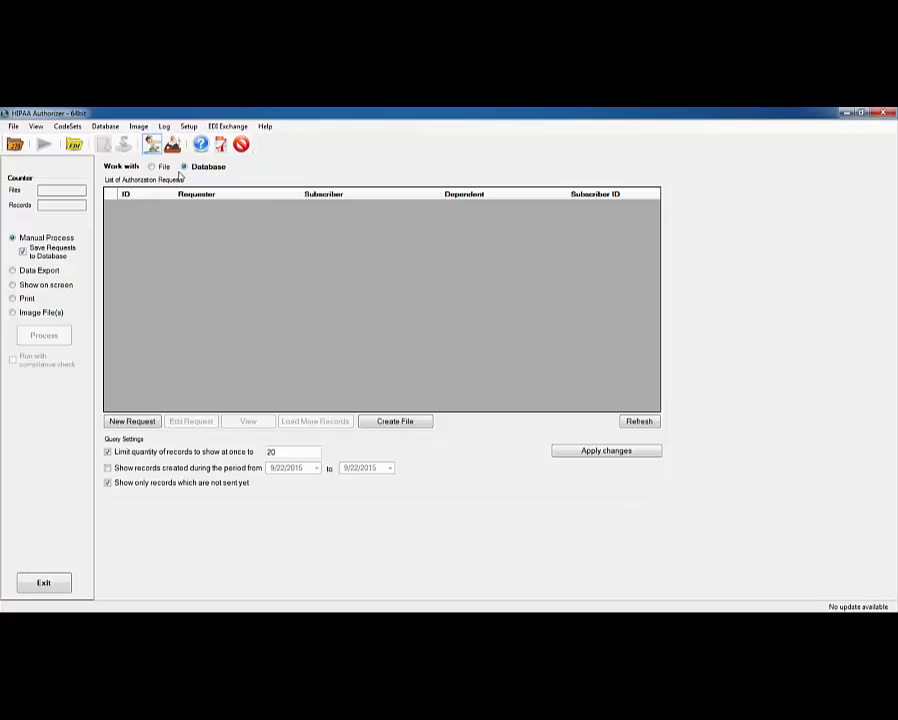
- Start a new request with the physician's name, Entity Type 1P - Provider, ID Type XX and NPI
{"action": "left_click", "coordinate": [145, 424]}
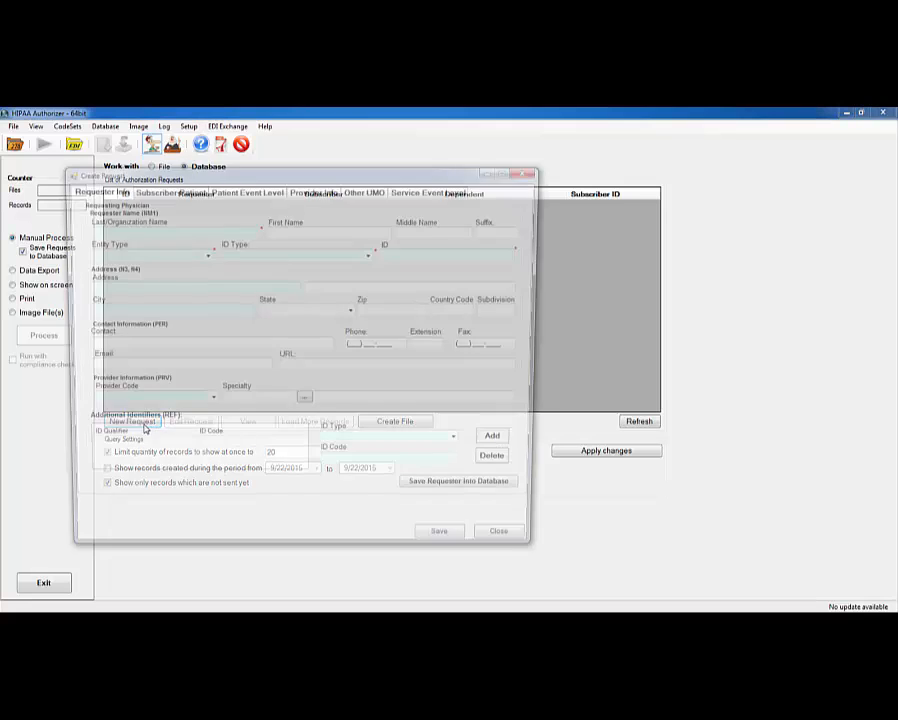
{"action": "key", "text": "Tab"}
{"action": "type", "text": "MA"}
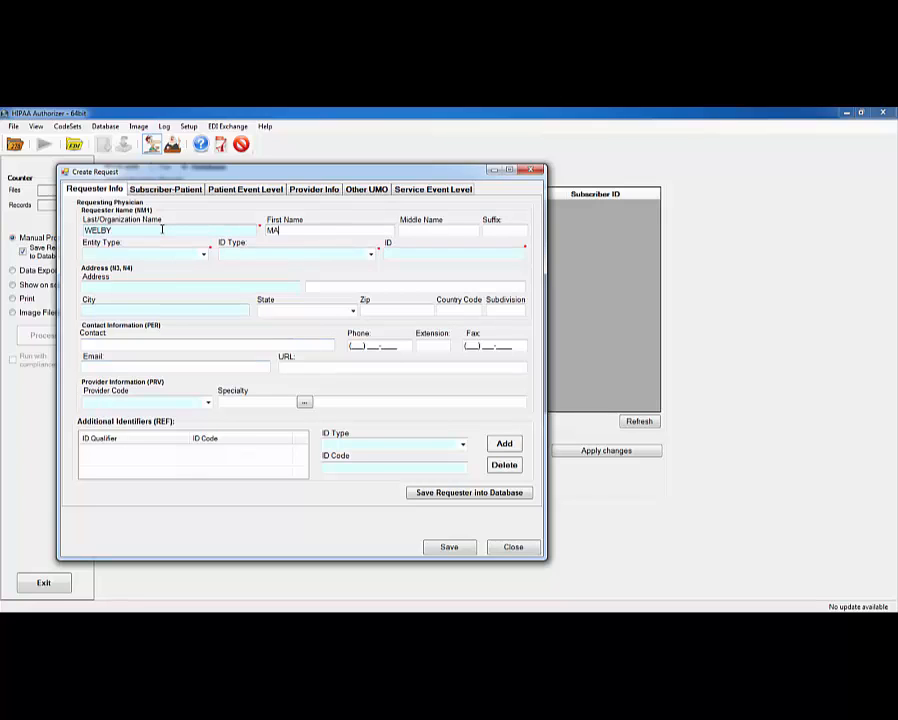
{"action": "left_click", "coordinate": [203, 254]}
{"action": "left_click", "coordinate": [150, 262]}
{"action": "left_click", "coordinate": [370, 254]}
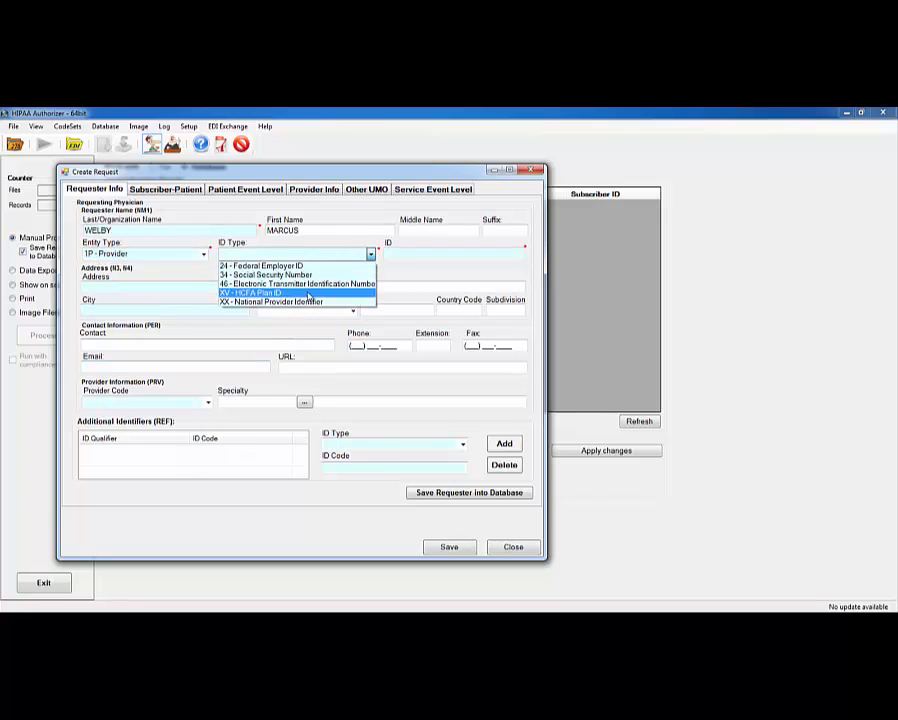
{"action": "left_click", "coordinate": [300, 292]}
{"action": "left_click", "coordinate": [397, 252]}
{"action": "type", "text": "1234567890"}
- Fill in the physician's street address, suite, city, state and zip code
{"action": "left_click", "coordinate": [189, 287]}
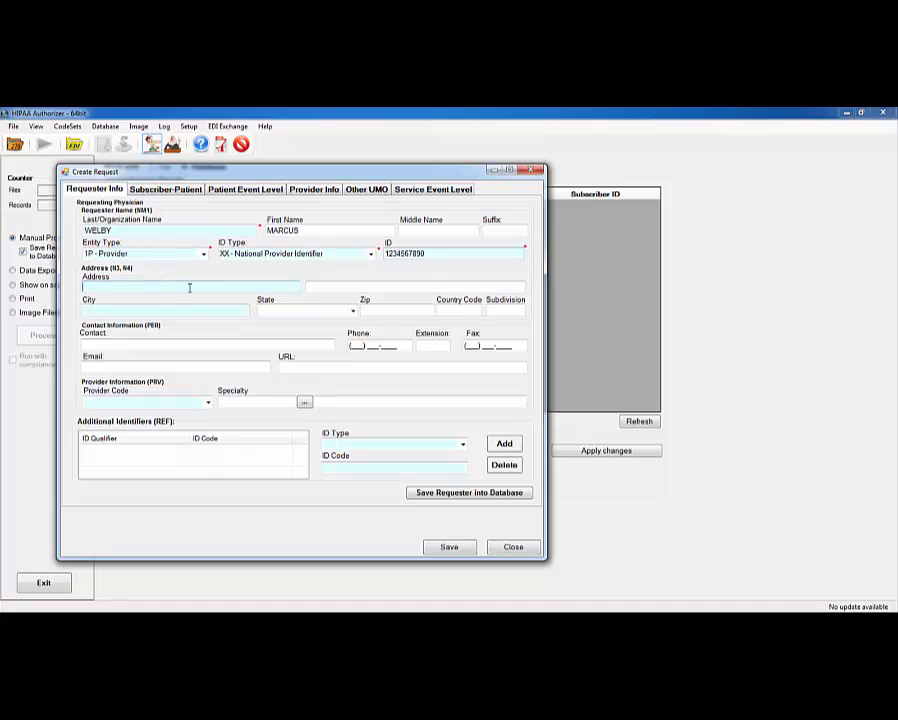
{"action": "type", "text": "24 MAIN ST"}
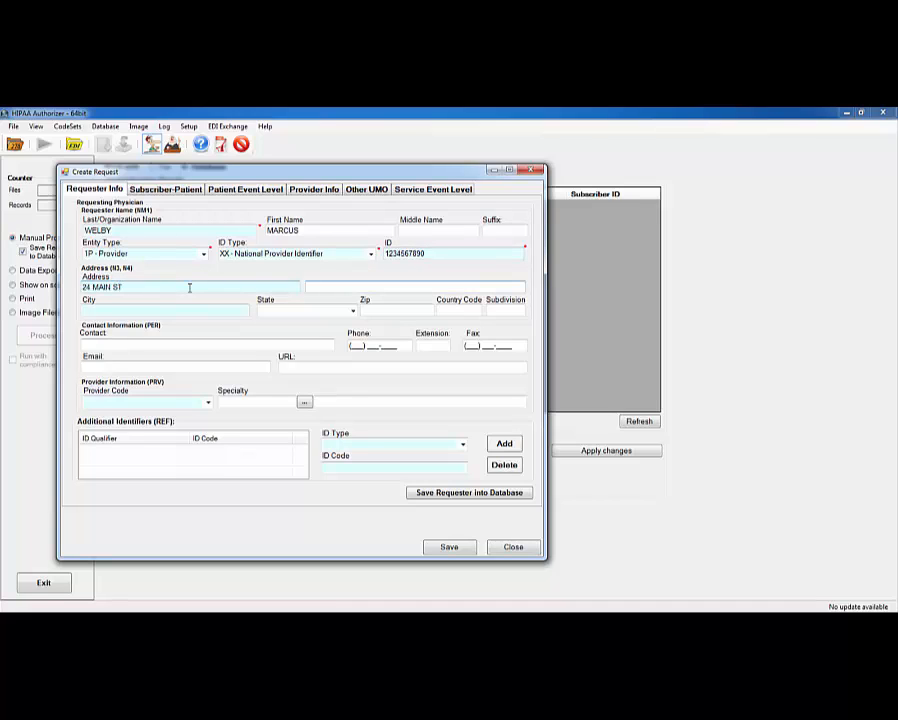
{"action": "key", "text": "Tab"}
{"action": "type", "text": "SUITE 301"}
{"action": "key", "text": "Tab"}
{"action": "type", "text": "ANYTOWN"}
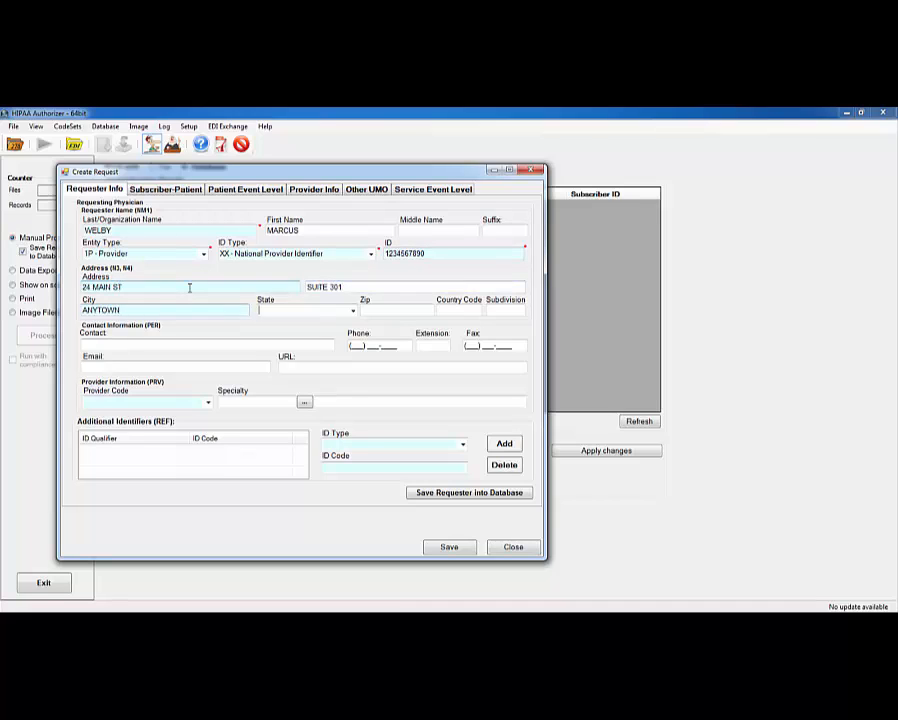
{"action": "key", "text": "Tab"}
{"action": "type", "text": "MA"}
{"action": "key", "text": "Tab"}
{"action": "type", "text": "17542"}
- Enter the contact person and phone number, then move to the subscriber's last name
{"action": "left_click", "coordinate": [221, 344]}
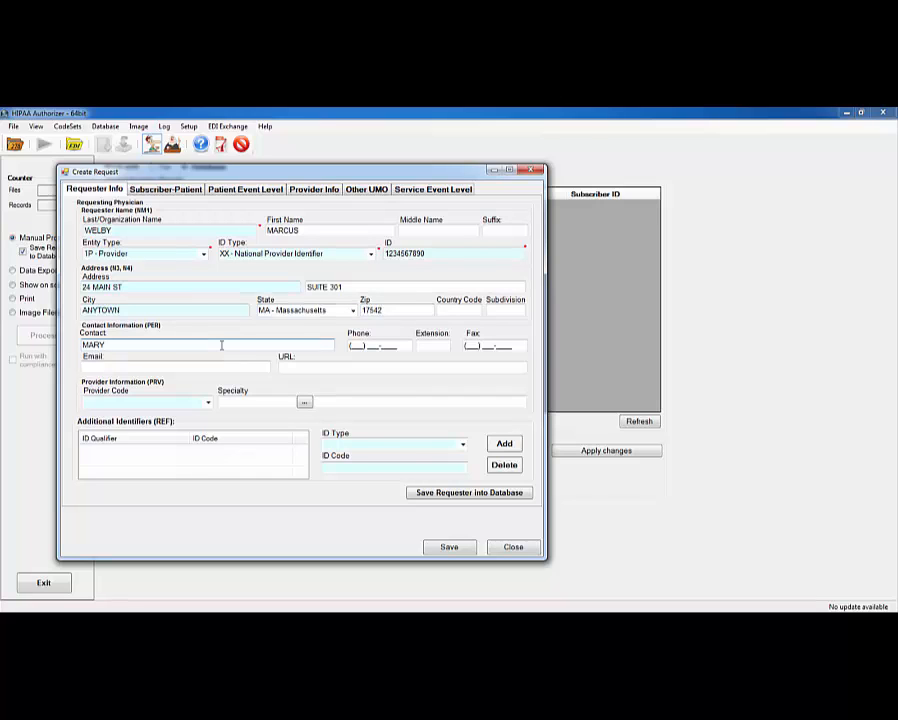
{"action": "key", "text": "Tab"}
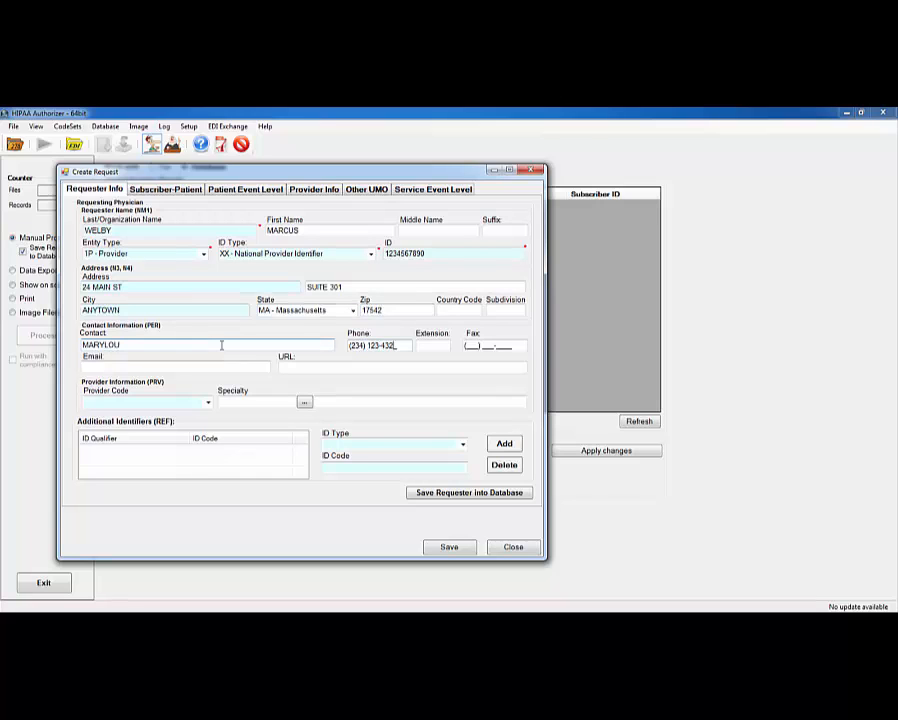
{"action": "left_click", "coordinate": [165, 189]}
{"action": "left_click", "coordinate": [205, 240]}
- Enter the subscriber's name, ID Type MI - Member ID Number, and the member ID
{"action": "type", "text": "DOE"}
{"action": "key", "text": "Tab"}
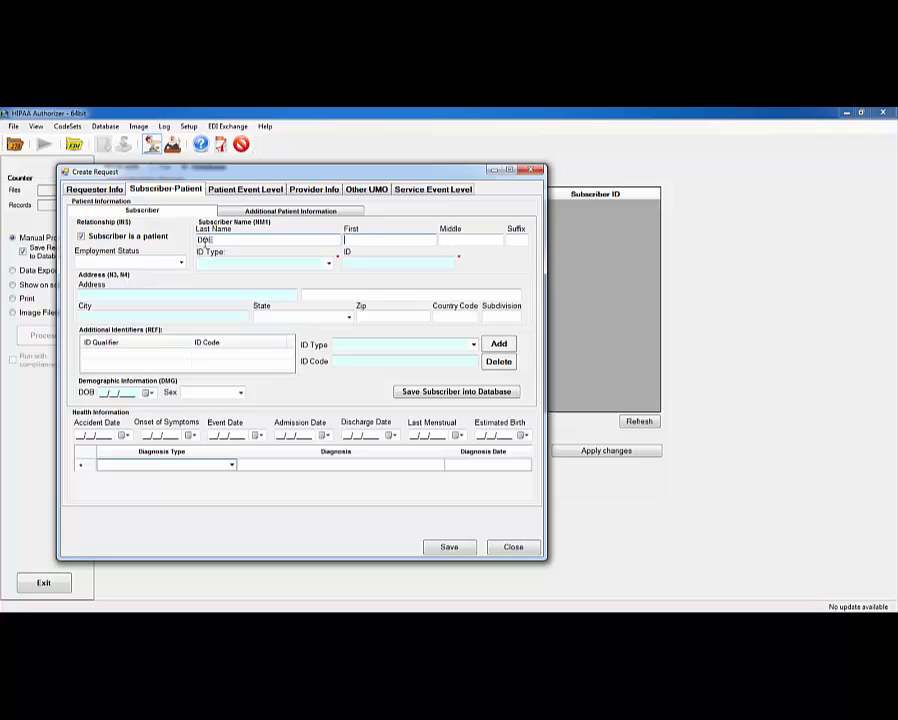
{"action": "key", "text": "Tab"}
{"action": "key", "text": "Tab"}
{"action": "key", "text": "Tab"}
{"action": "type", "text": "MI - Member ID Number"}
{"action": "key", "text": "Tab"}
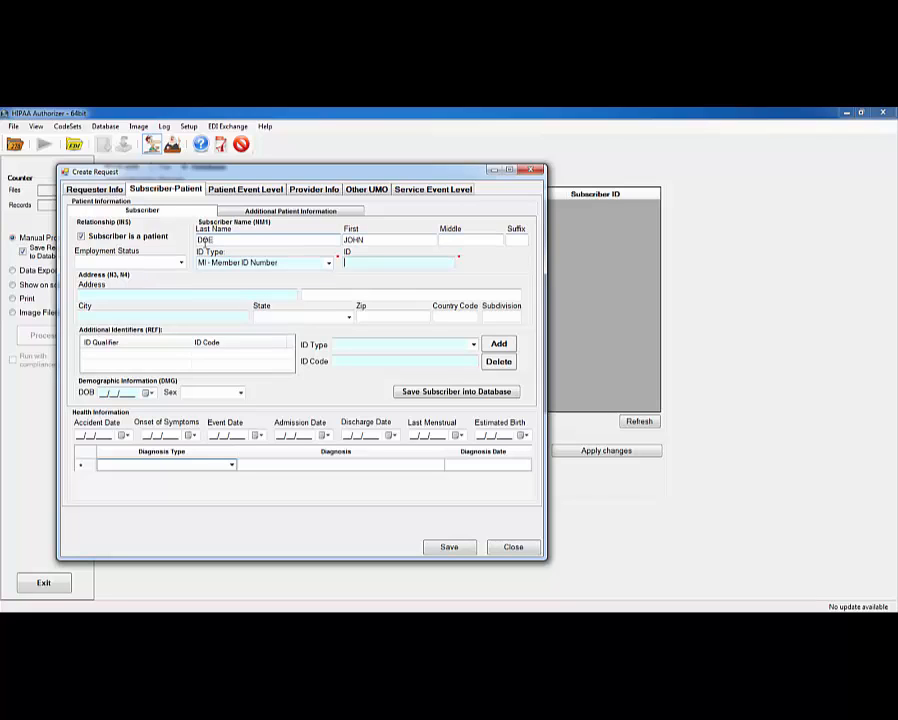
{"action": "type", "text": "12341234"}
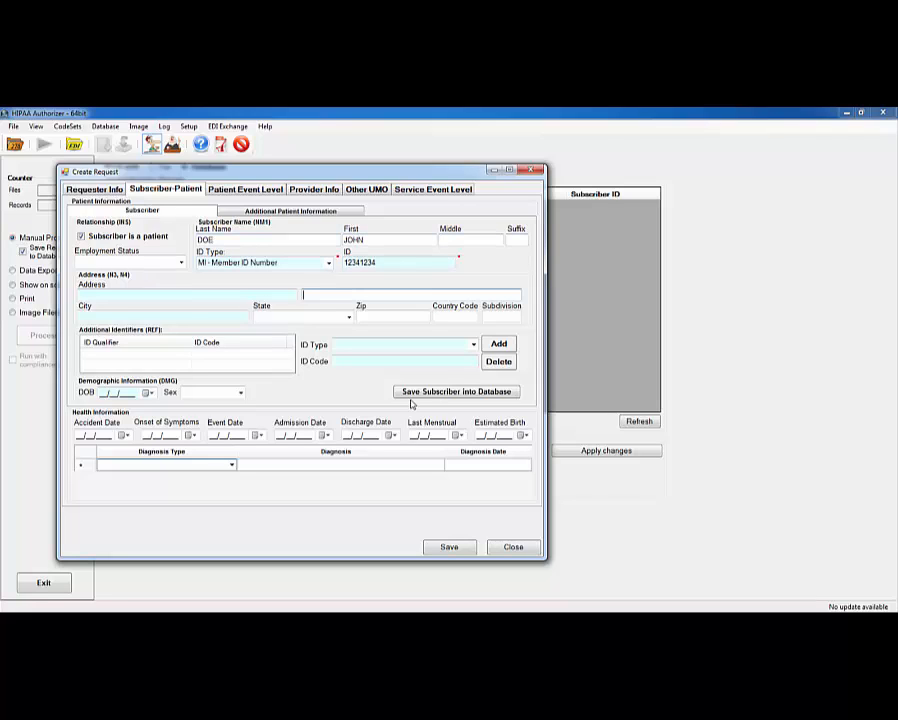
- Save the subscriber to the database and untick Subscriber is a patient
{"action": "left_click", "coordinate": [305, 293]}
{"action": "left_click", "coordinate": [428, 393]}
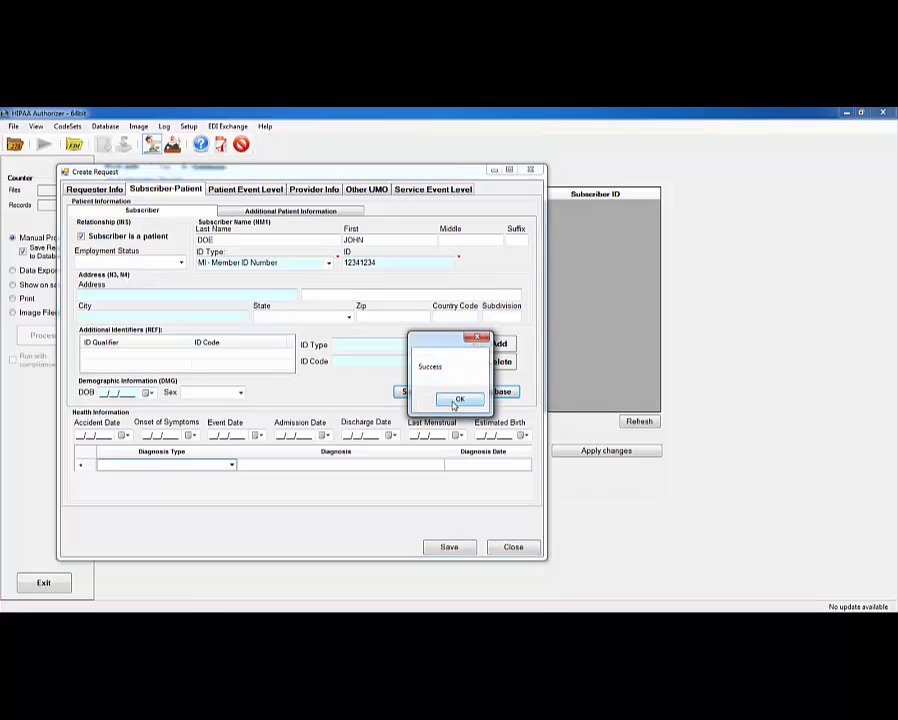
{"action": "left_click", "coordinate": [456, 398]}
{"action": "left_click", "coordinate": [82, 237]}
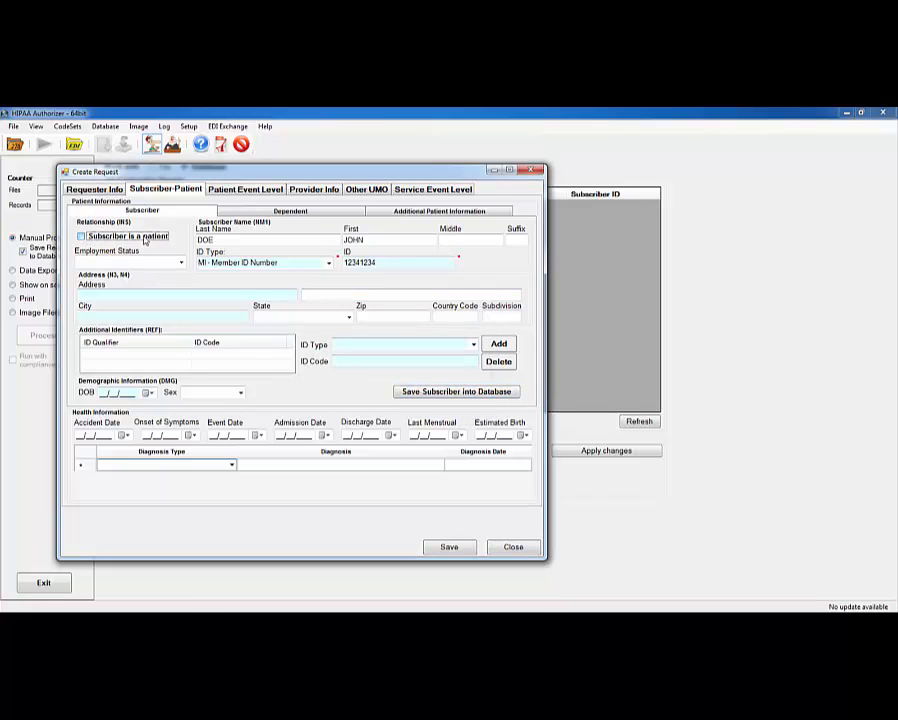
- Save the patient as a dependent with name, birth date, Sex F and Relationship 01 - Spouse
{"action": "left_click", "coordinate": [258, 212]}
{"action": "left_click", "coordinate": [184, 241]}
{"action": "type", "text": "DOE"}
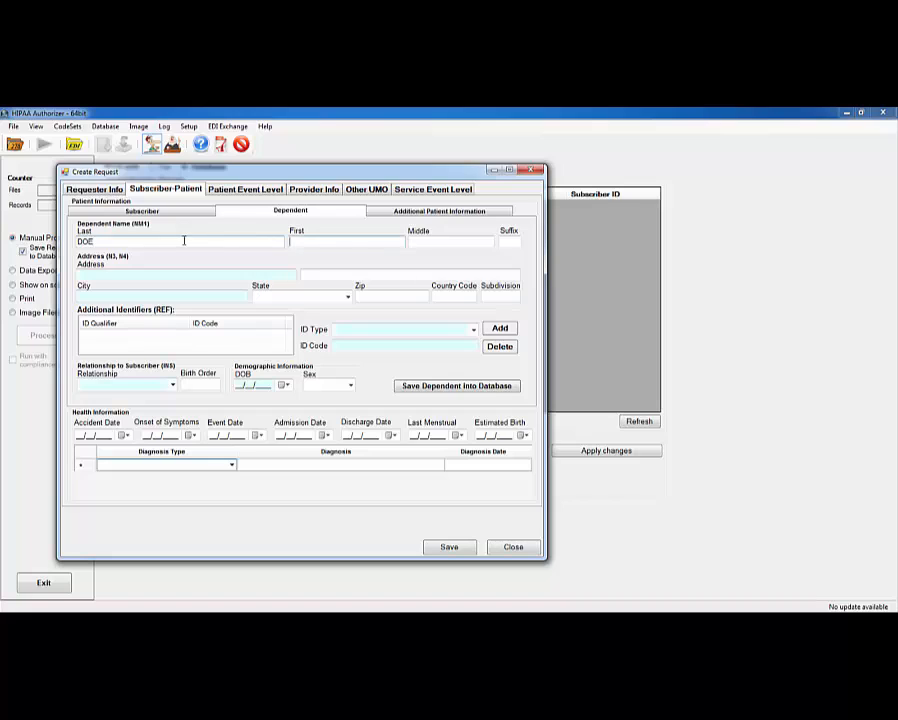
{"action": "key", "text": "Tab"}
{"action": "type", "text": "JANE"}
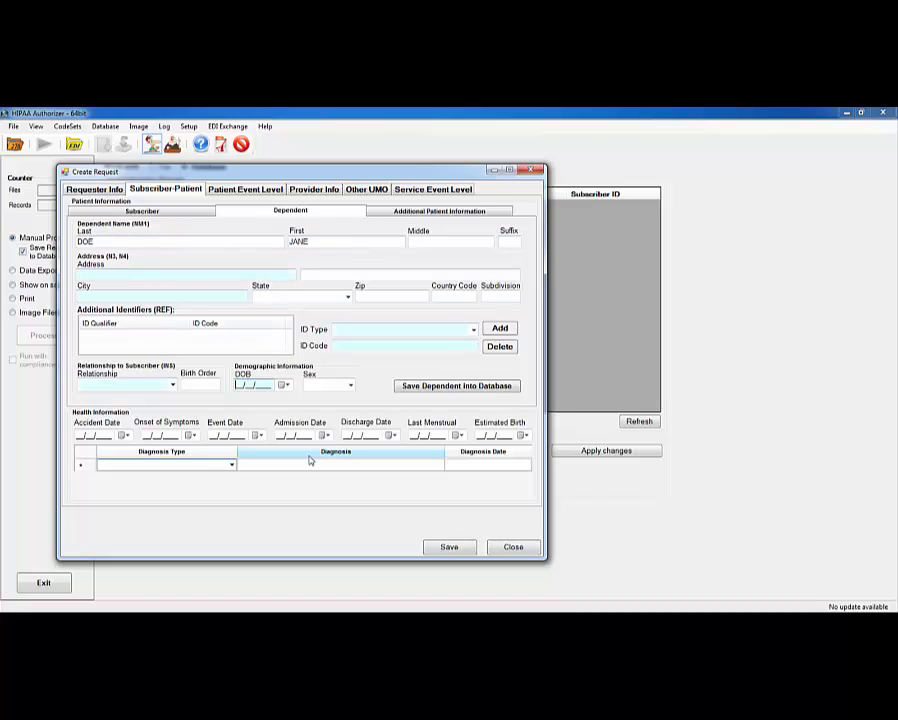
{"action": "type", "text": "05051955"}
{"action": "key", "text": "Tab"}
{"action": "type", "text": "f"}
{"action": "left_click", "coordinate": [325, 397]}
{"action": "key", "text": "Tab"}
{"action": "left_click", "coordinate": [173, 385]}
{"action": "left_click", "coordinate": [131, 396]}
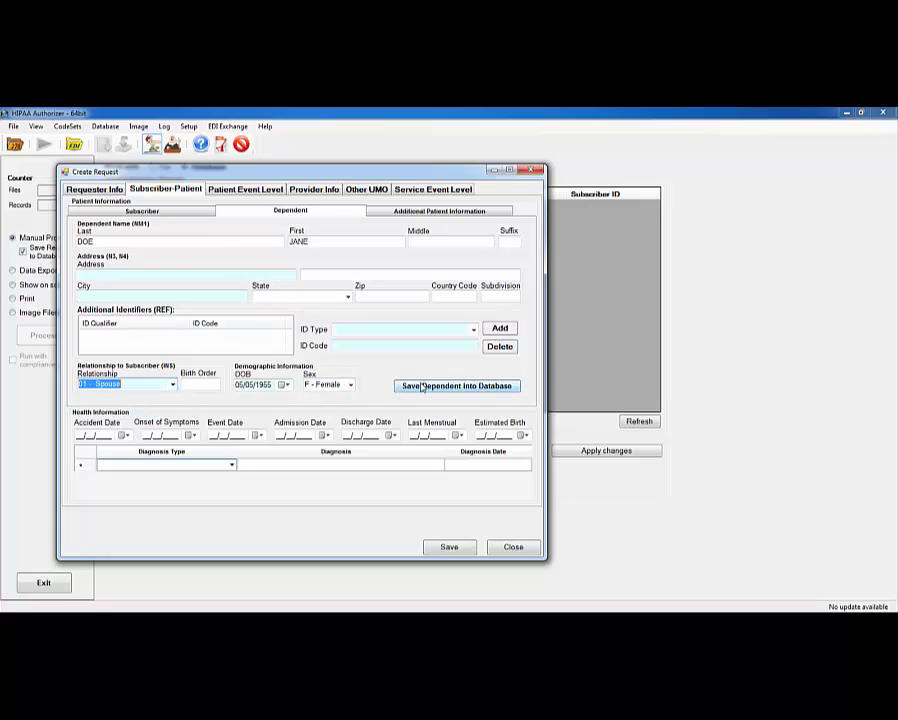
{"action": "left_click", "coordinate": [422, 387]}
{"action": "left_click", "coordinate": [456, 399]}
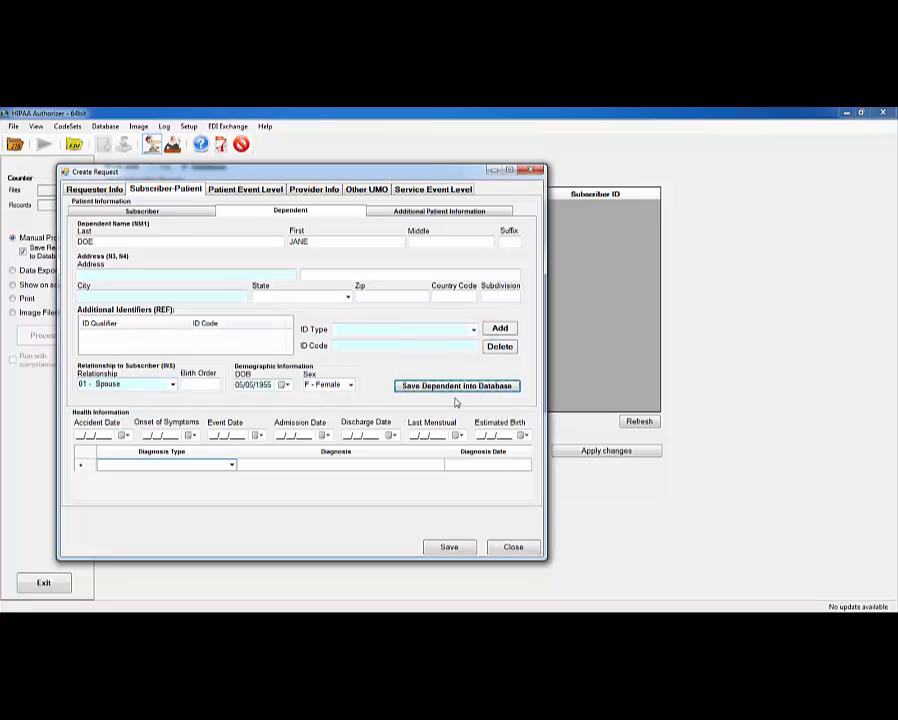
- Set event to SC, Initial, bill type A, diagnostic X-ray, facility 13, and save the request
{"action": "left_click", "coordinate": [246, 190]}
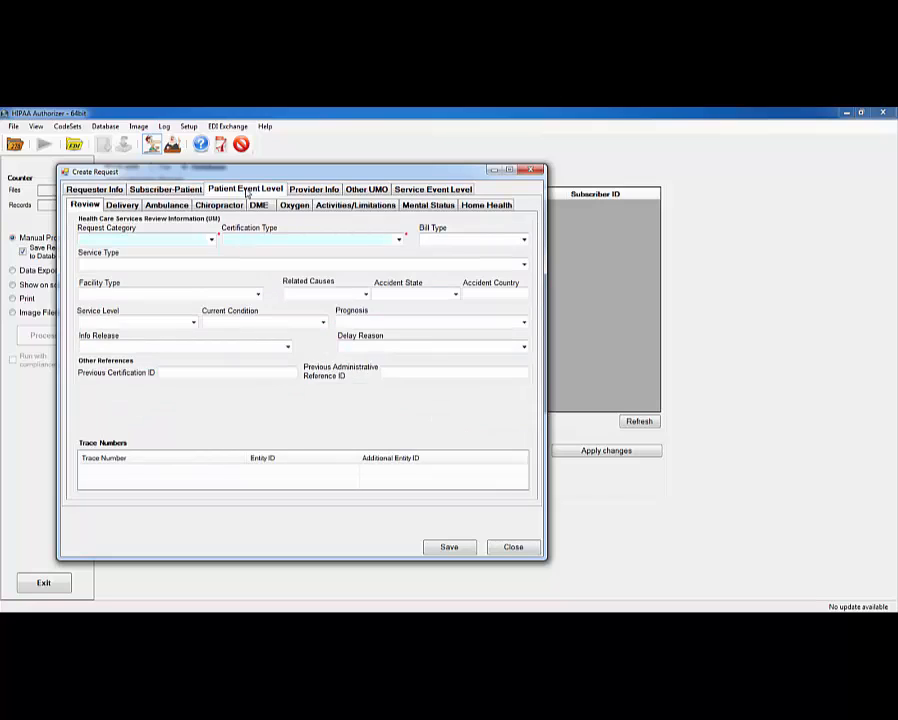
{"action": "left_click", "coordinate": [211, 241]}
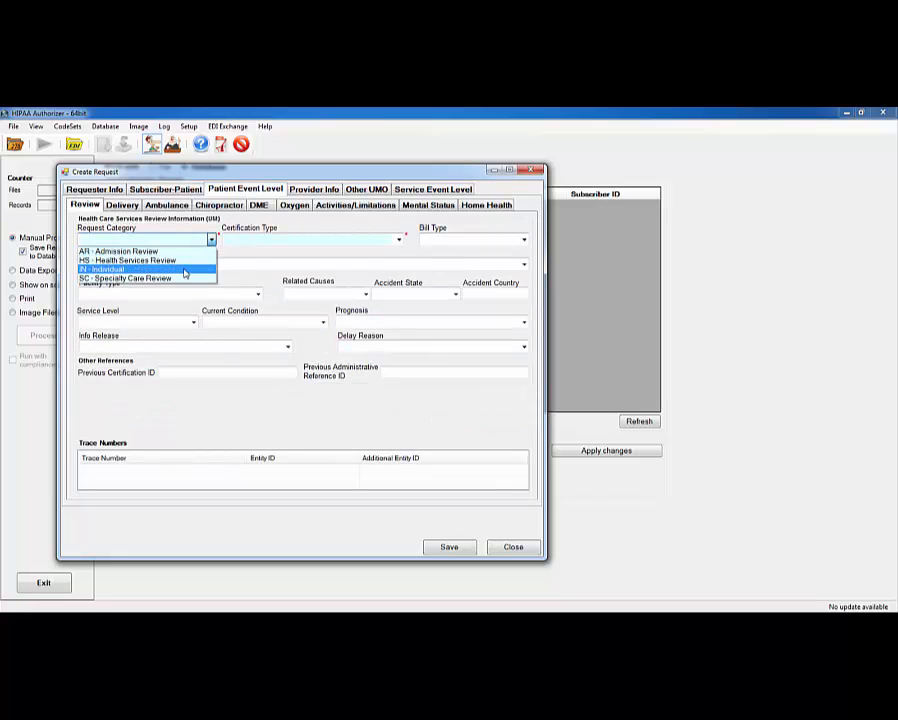
{"action": "left_click", "coordinate": [182, 277]}
{"action": "left_click", "coordinate": [398, 241]}
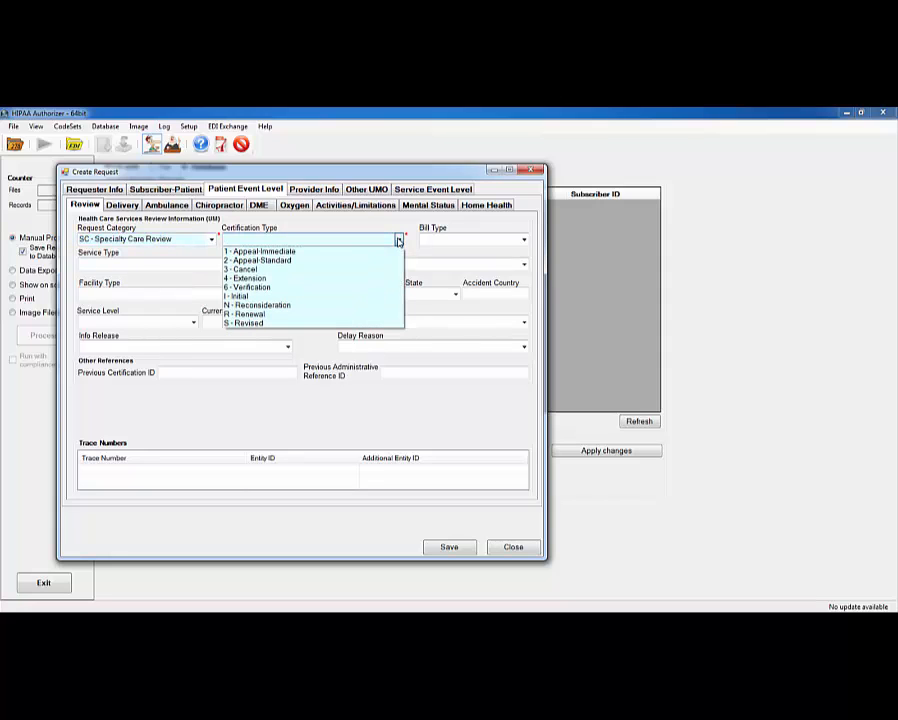
{"action": "left_click", "coordinate": [240, 292]}
{"action": "left_click", "coordinate": [523, 239]}
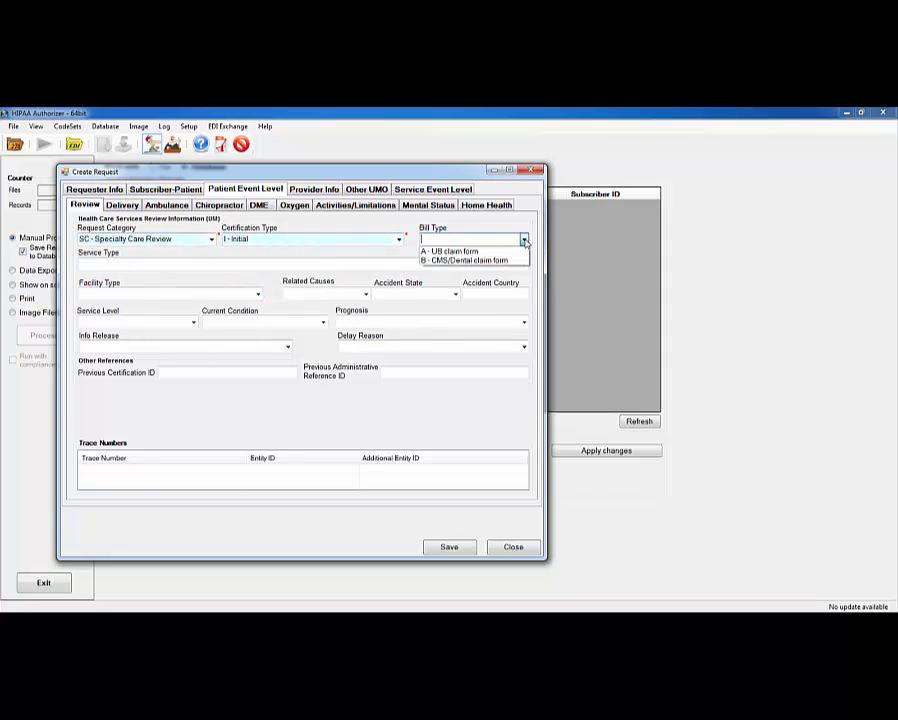
{"action": "left_click", "coordinate": [490, 250]}
{"action": "left_click", "coordinate": [364, 263]}
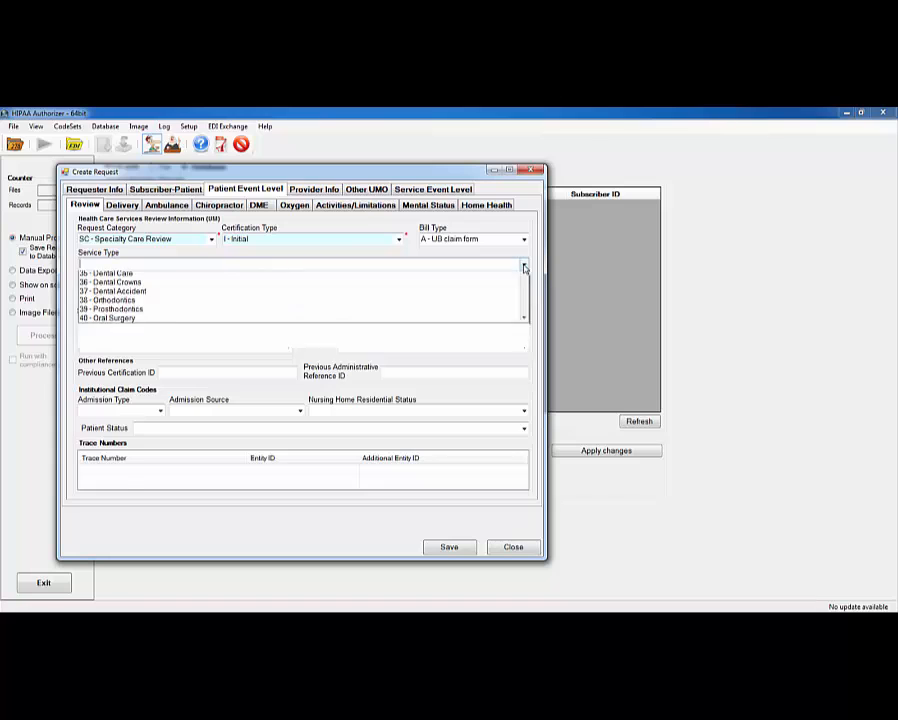
{"action": "left_click", "coordinate": [210, 302]}
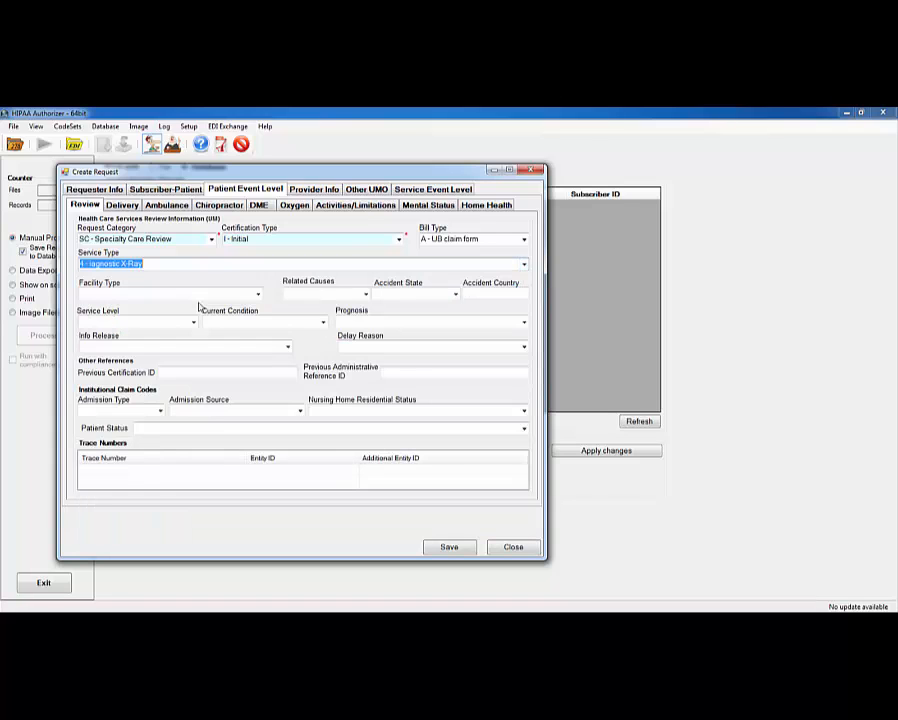
{"action": "left_click", "coordinate": [250, 295]}
{"action": "left_click", "coordinate": [140, 323]}
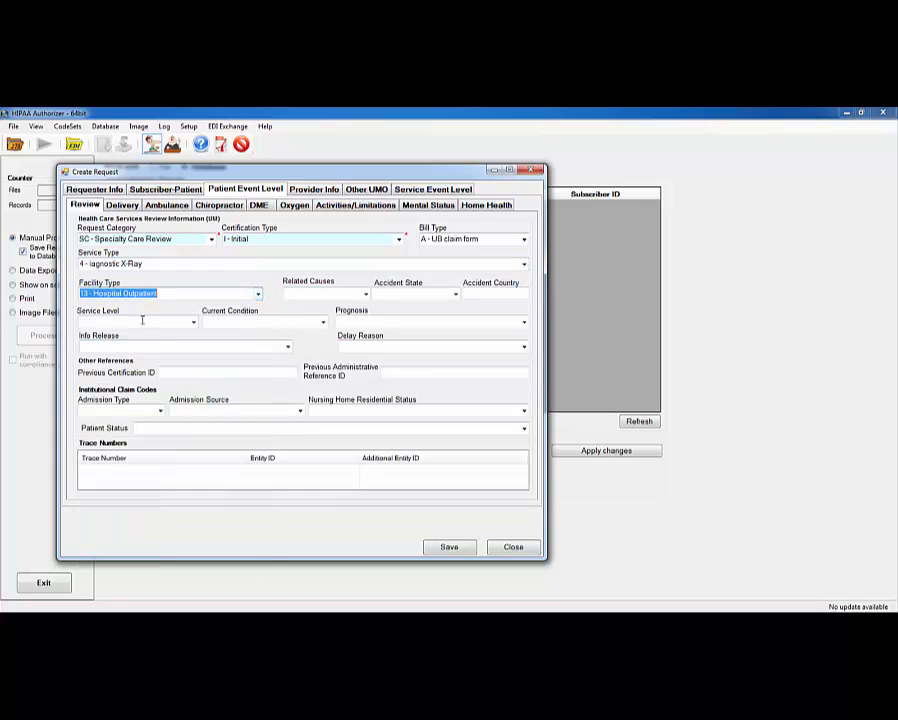
{"action": "left_click", "coordinate": [447, 553]}
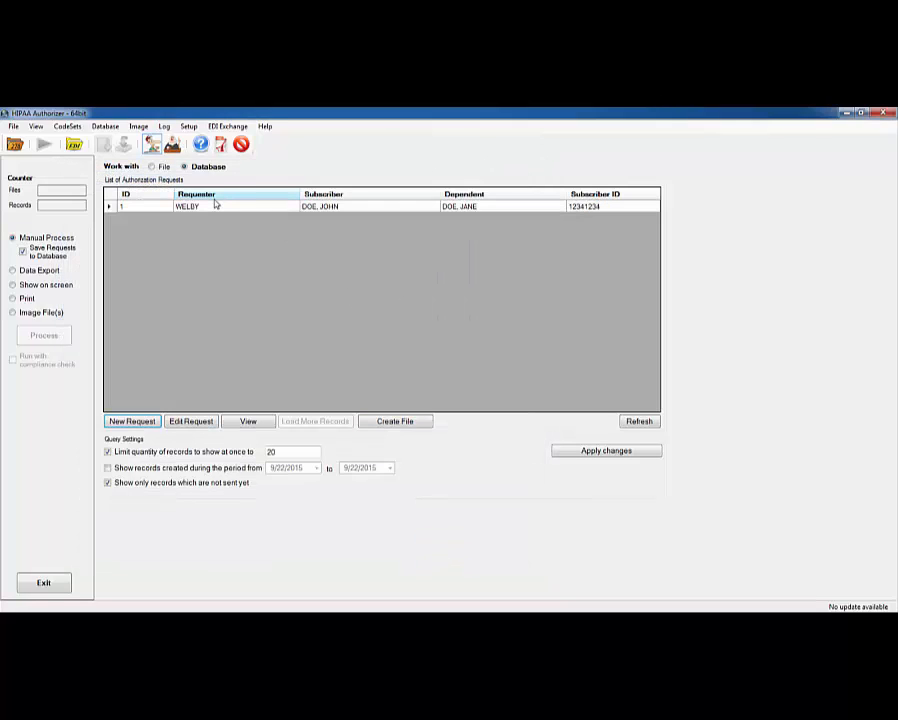
- With request 1 selected, set EDI Exchange to On in Features and Licenses and save
{"action": "left_click", "coordinate": [209, 208]}
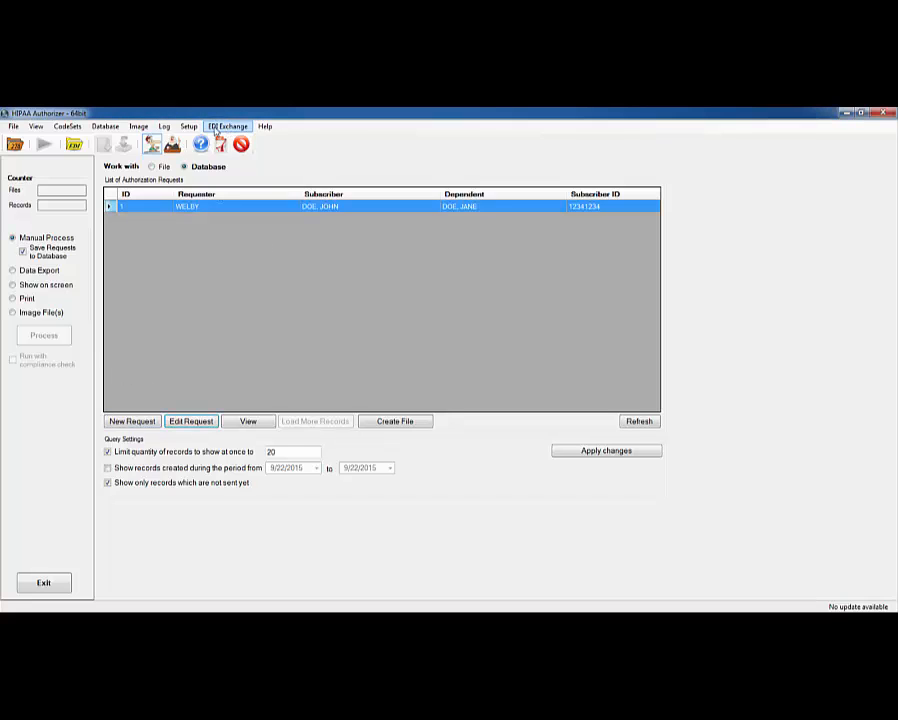
{"action": "left_click", "coordinate": [215, 131]}
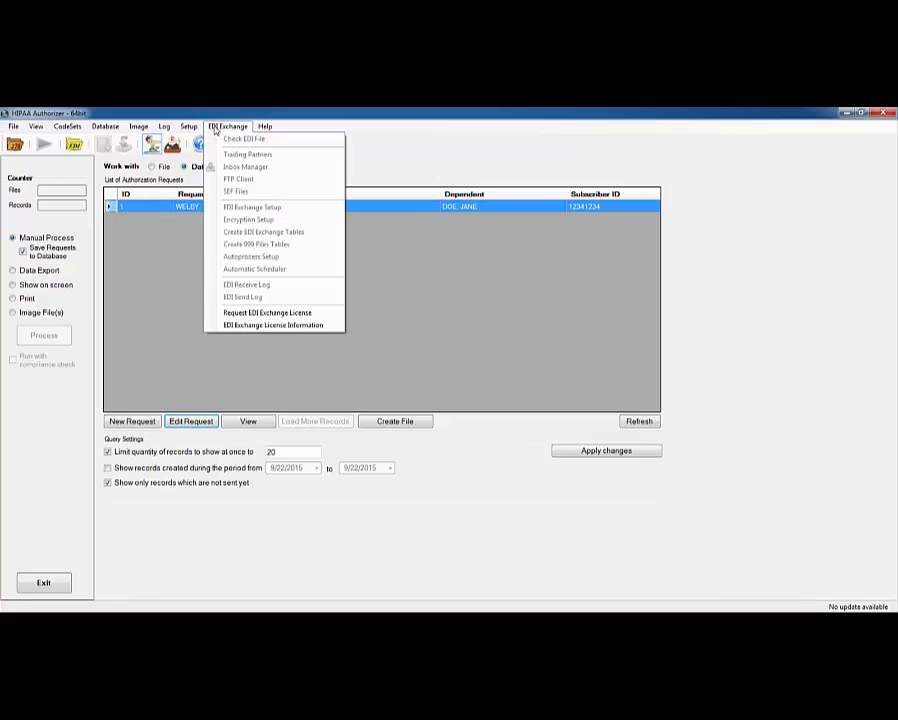
{"action": "mouse_move", "coordinate": [266, 130]}
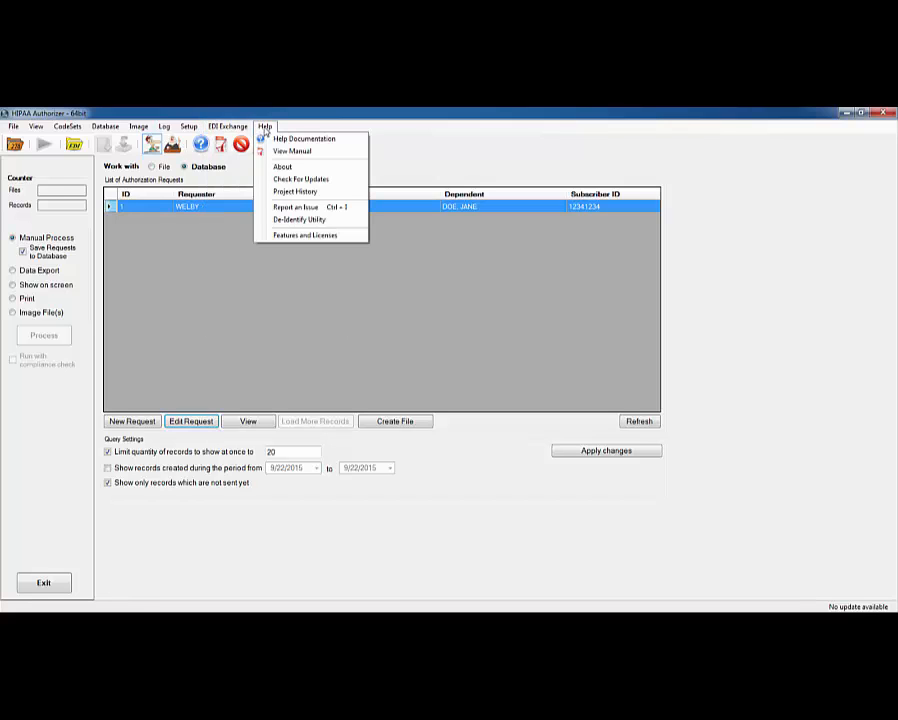
{"action": "left_click", "coordinate": [293, 236]}
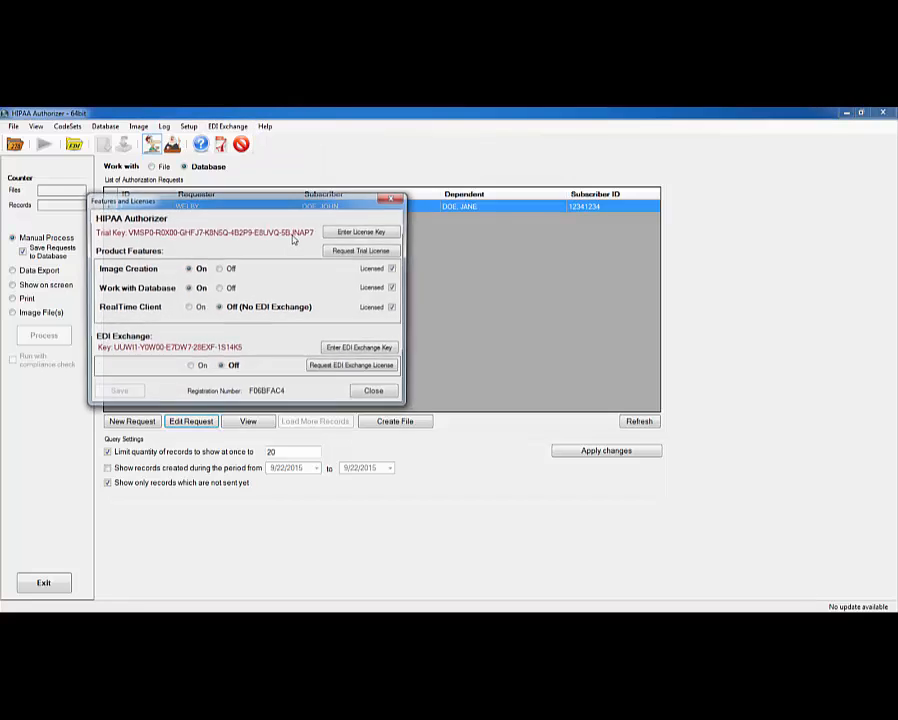
{"action": "left_click", "coordinate": [191, 367]}
{"action": "left_click", "coordinate": [118, 393]}
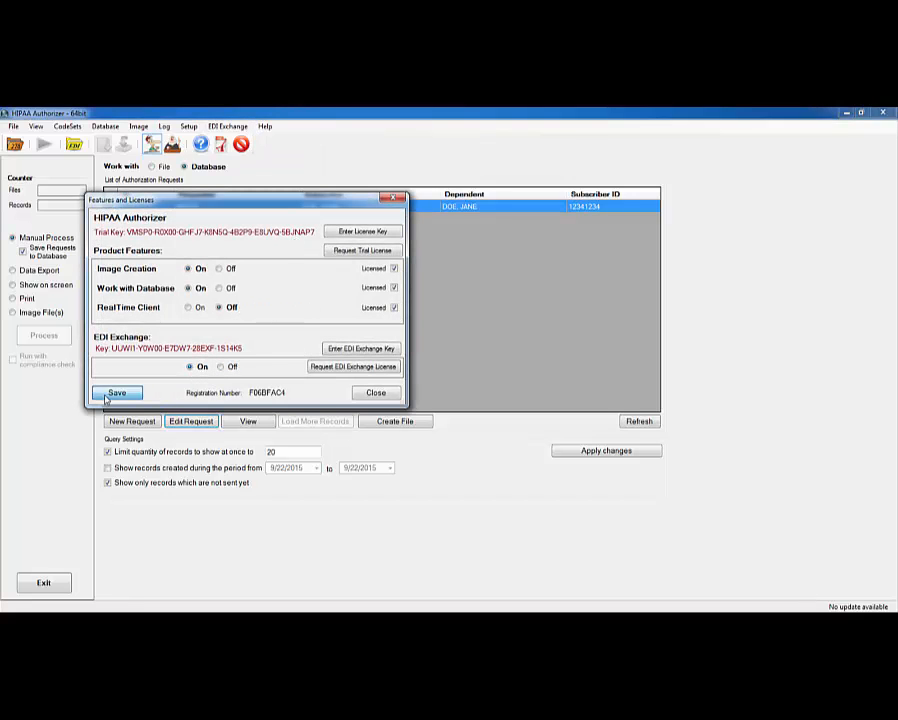
{"action": "left_click", "coordinate": [370, 394]}
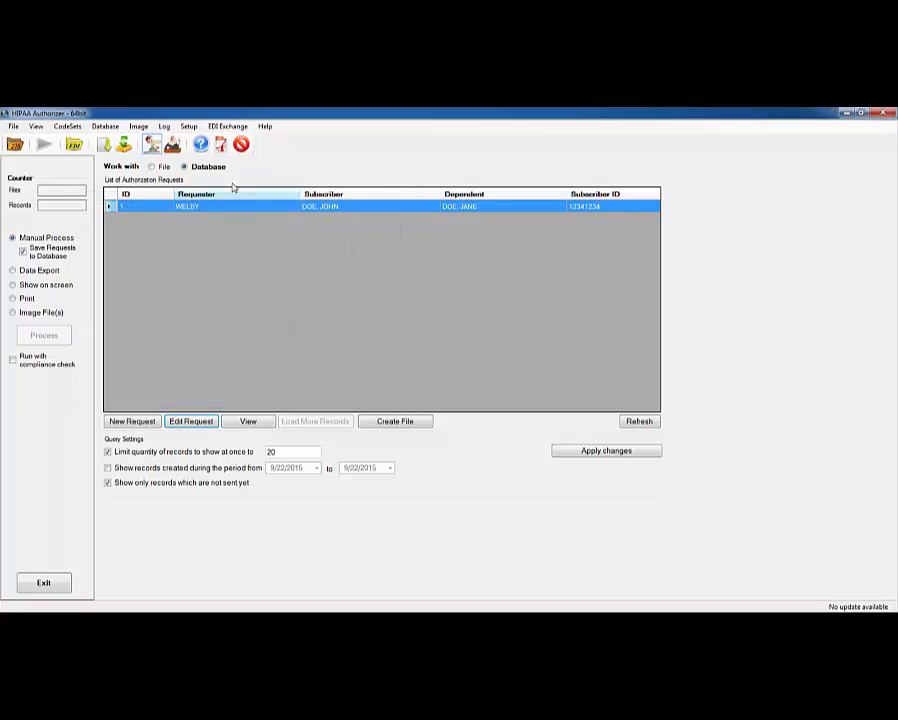
- Run the EDI Exchange scripts creating the TradingPartner and TRANS_LOG tables
{"action": "left_click", "coordinate": [224, 127]}
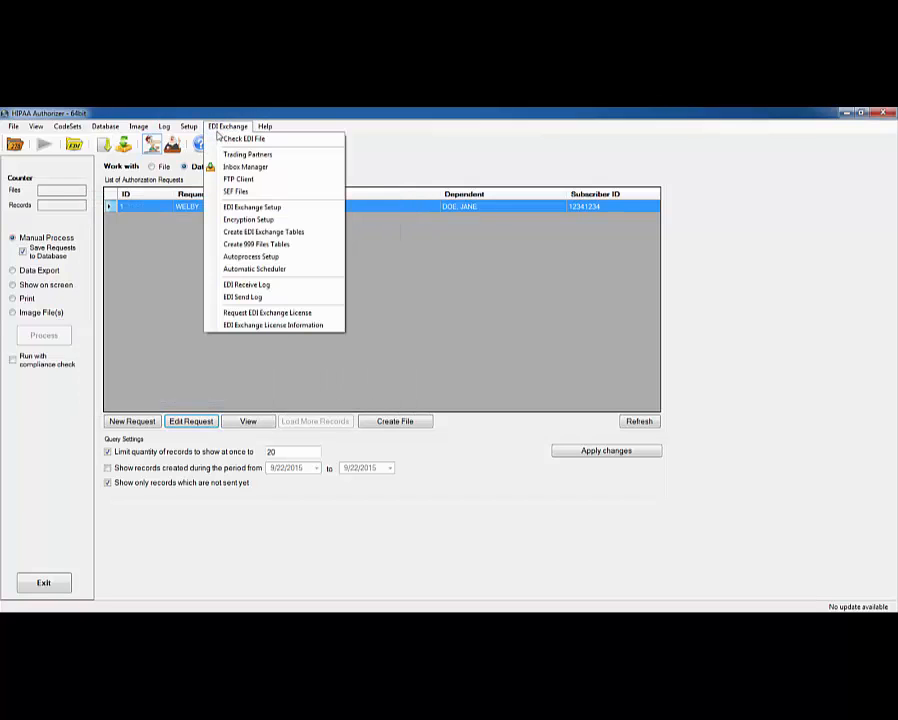
{"action": "left_click", "coordinate": [258, 233]}
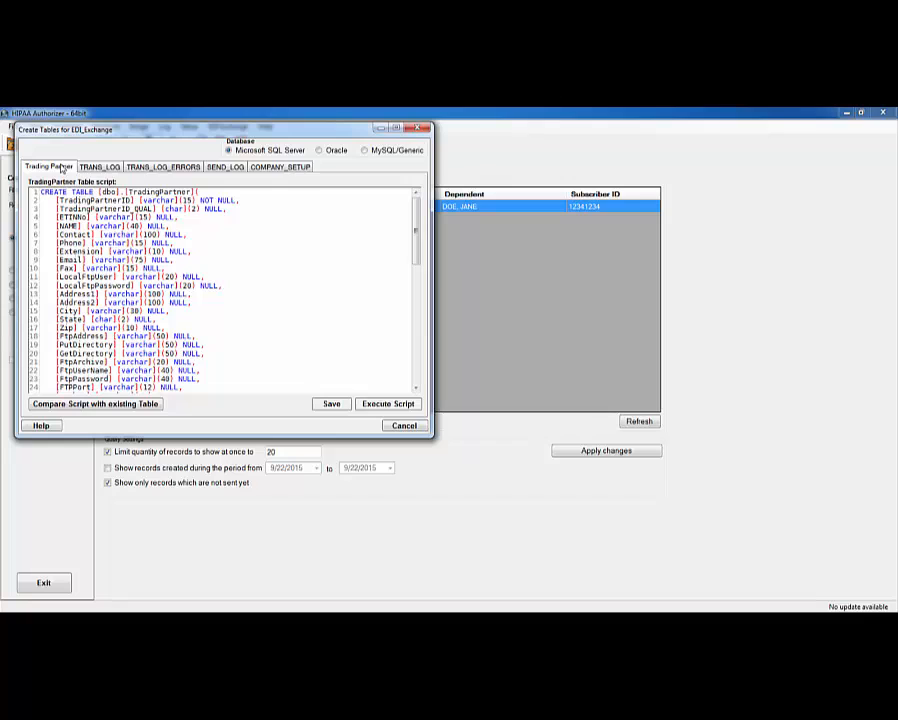
{"action": "left_click", "coordinate": [372, 404]}
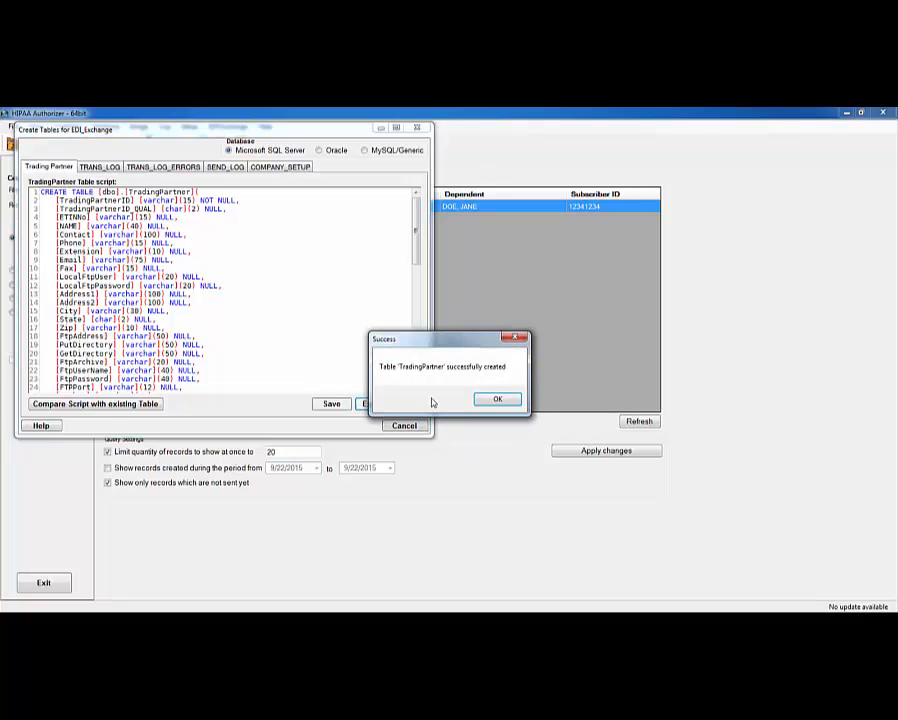
{"action": "left_click", "coordinate": [494, 398]}
{"action": "left_click", "coordinate": [100, 167]}
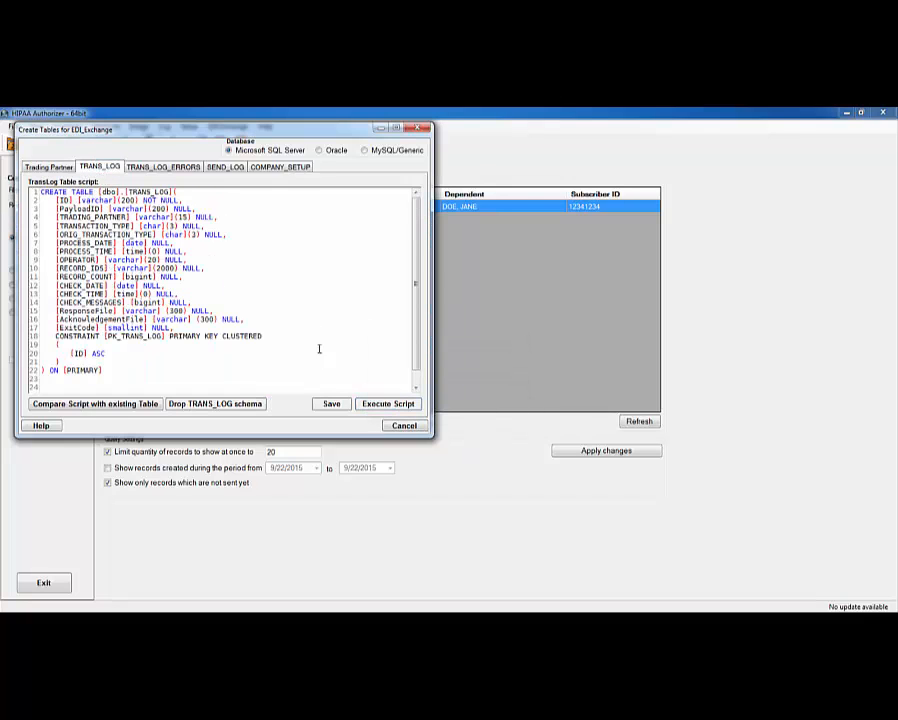
{"action": "left_click", "coordinate": [393, 406]}
{"action": "left_click", "coordinate": [488, 398]}
- Create the TRANS_LOG_ERRORS and SEND_LOG tables, skip the existing COMPANY_SETUP, and close
{"action": "left_click", "coordinate": [162, 167]}
{"action": "left_click", "coordinate": [391, 404]}
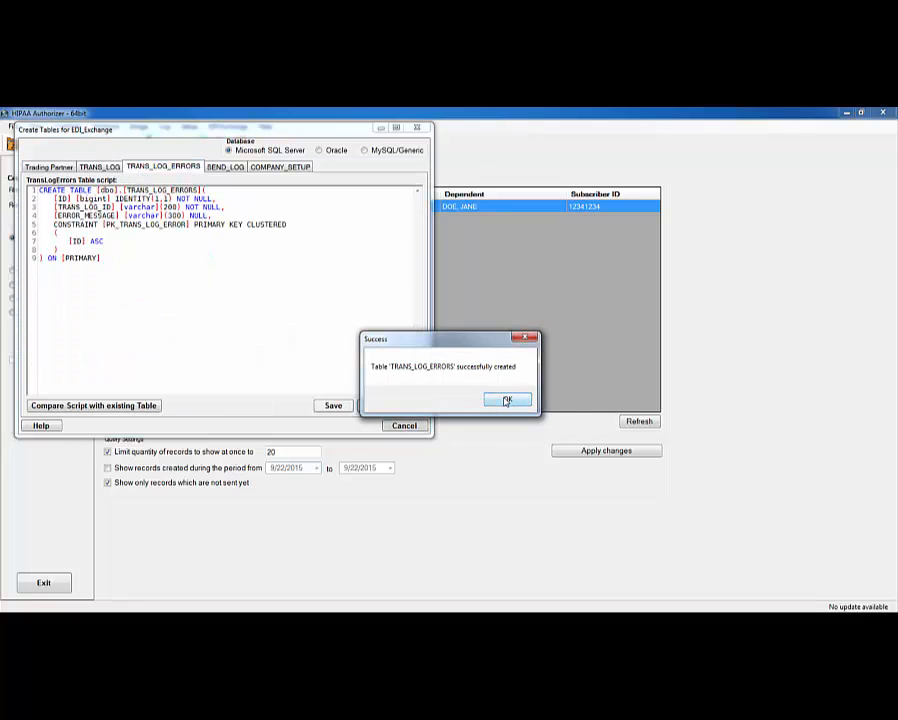
{"action": "left_click", "coordinate": [507, 400]}
{"action": "left_click", "coordinate": [225, 167]}
{"action": "left_click", "coordinate": [392, 405]}
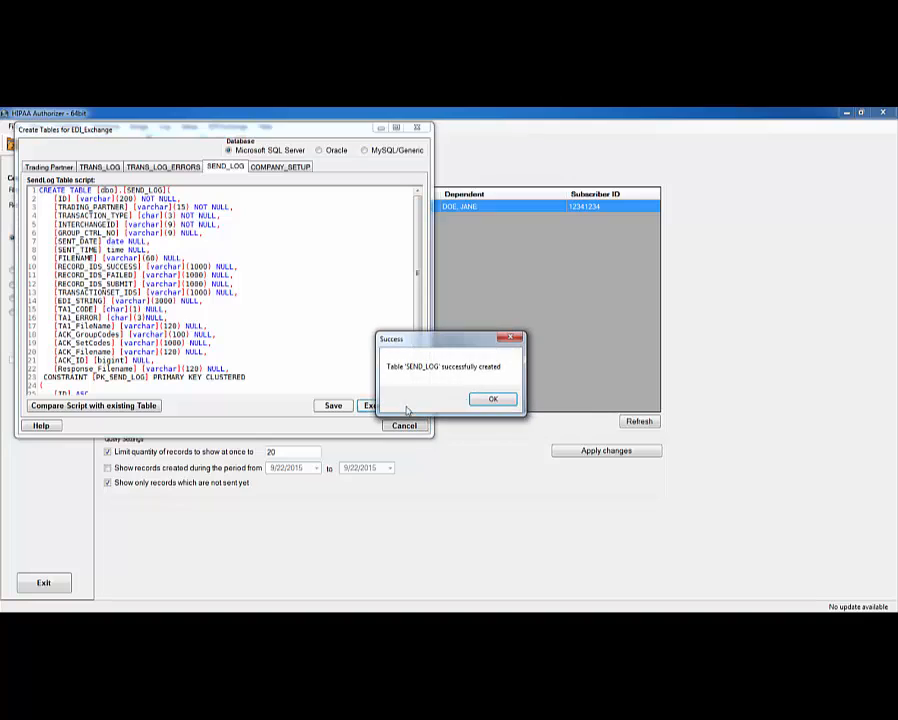
{"action": "left_click", "coordinate": [488, 398]}
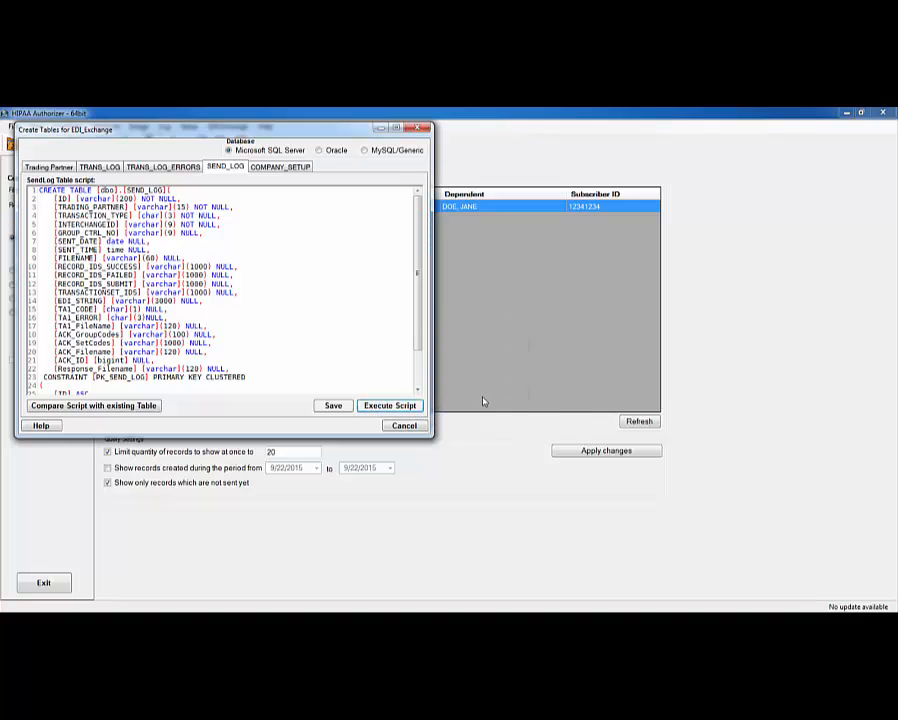
{"action": "left_click", "coordinate": [279, 167]}
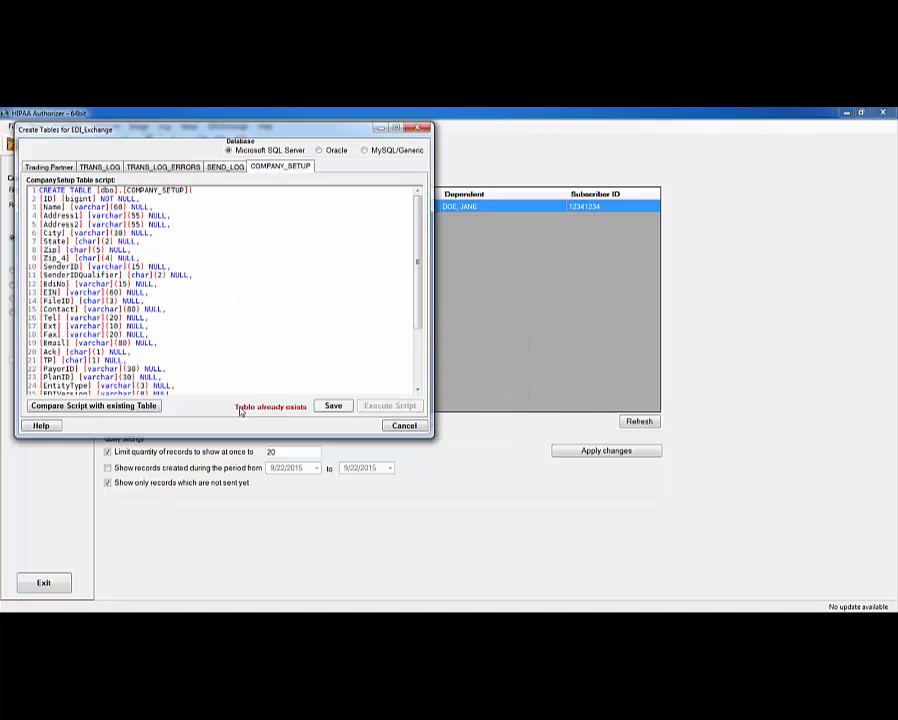
{"action": "left_click", "coordinate": [405, 426]}
- Initialize EDI Exchange from EDI Exchange Setup, confirm the success message, and close both dialogs
{"action": "left_click", "coordinate": [228, 126]}
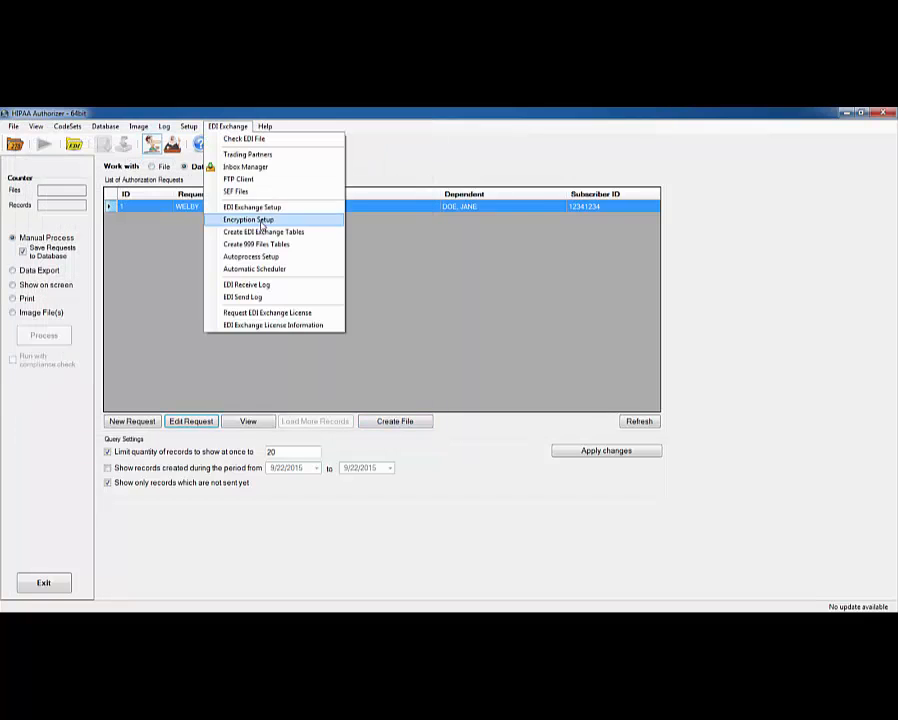
{"action": "left_click", "coordinate": [256, 208]}
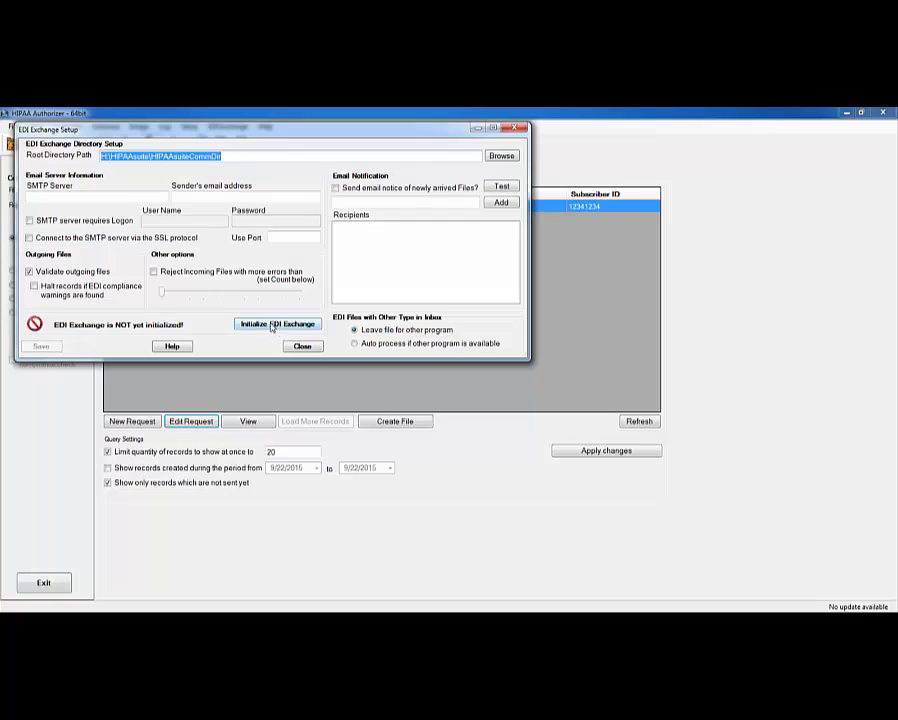
{"action": "left_click", "coordinate": [270, 326]}
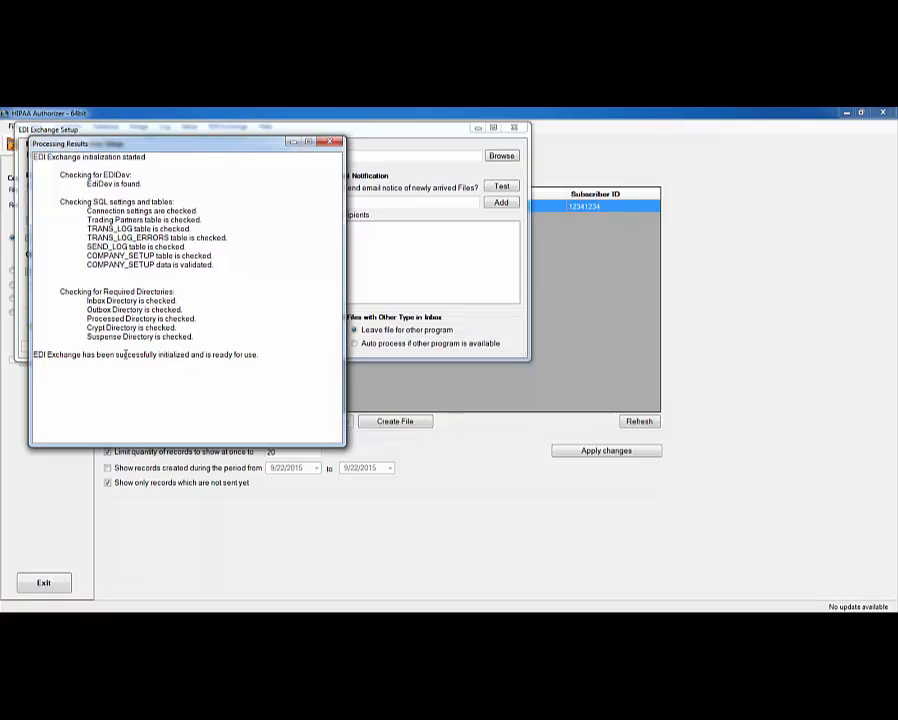
{"action": "left_click_drag", "start_coordinate": [125, 355], "coordinate": [162, 354]}
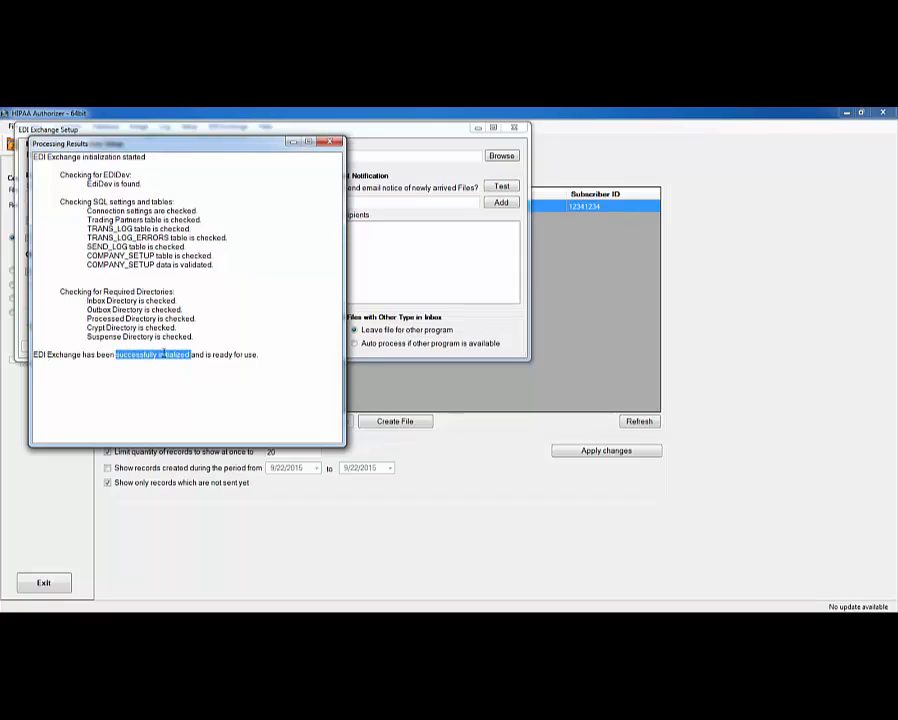
{"action": "left_click", "coordinate": [330, 142]}
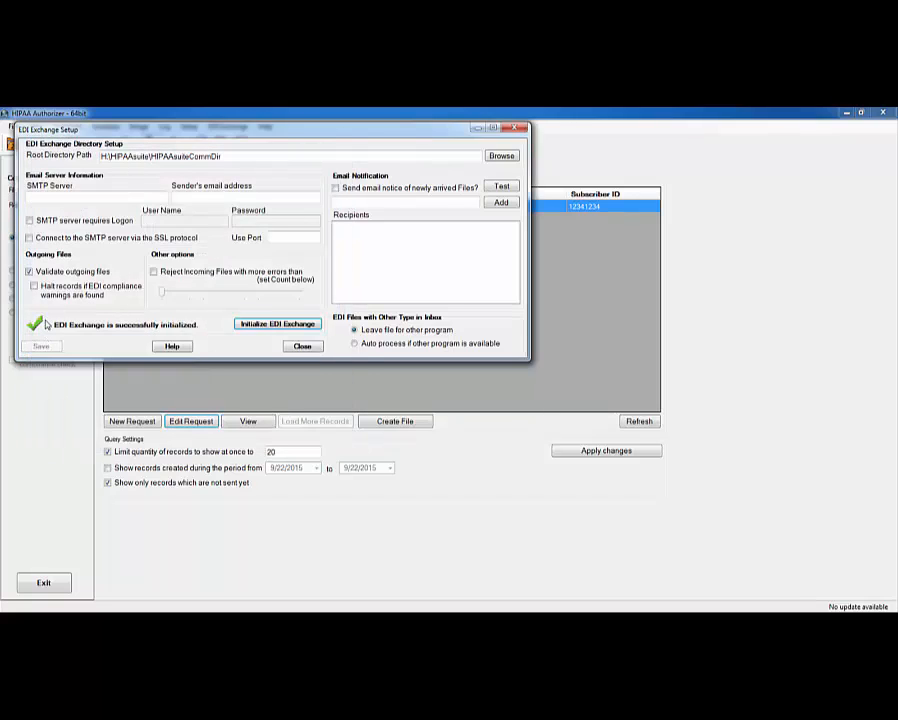
{"action": "left_click", "coordinate": [516, 127]}
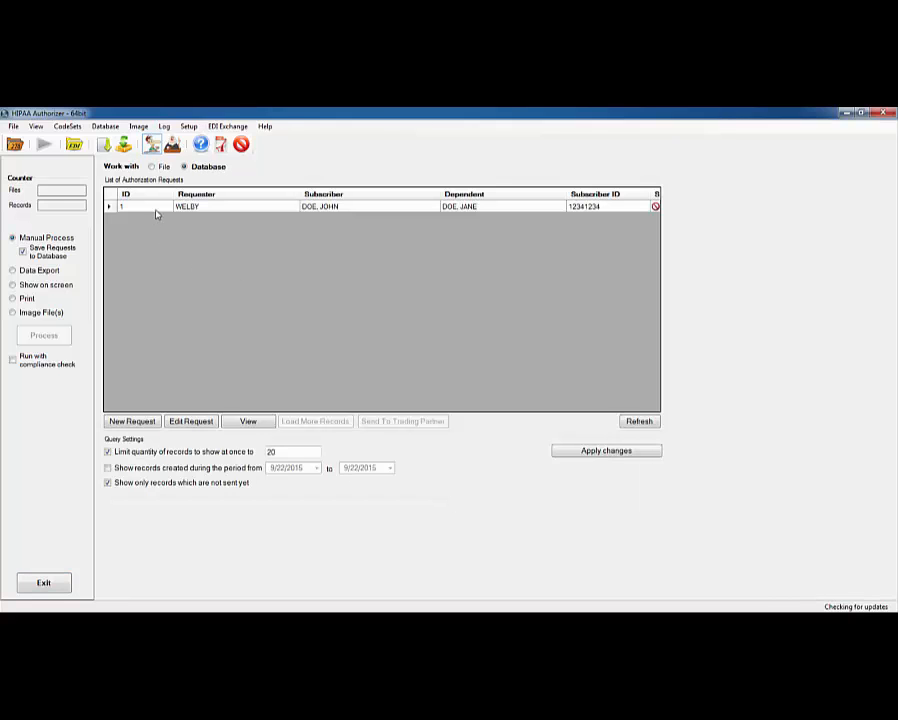
- Select authorization request 1 and start sending it to a trading partner
{"action": "left_click", "coordinate": [156, 206]}
{"action": "left_click", "coordinate": [191, 421]}
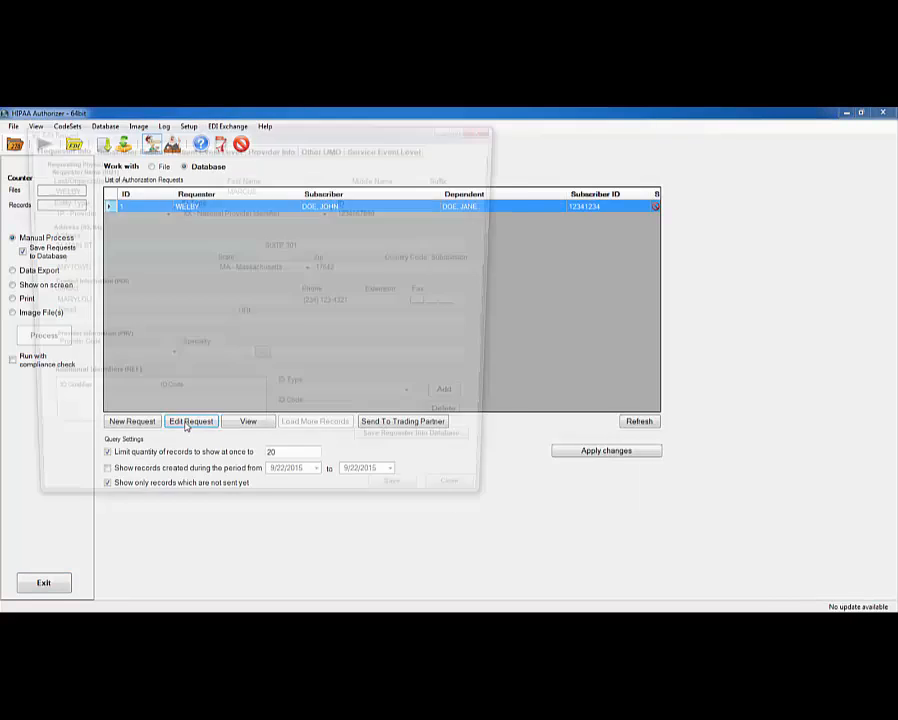
{"action": "left_click", "coordinate": [489, 128]}
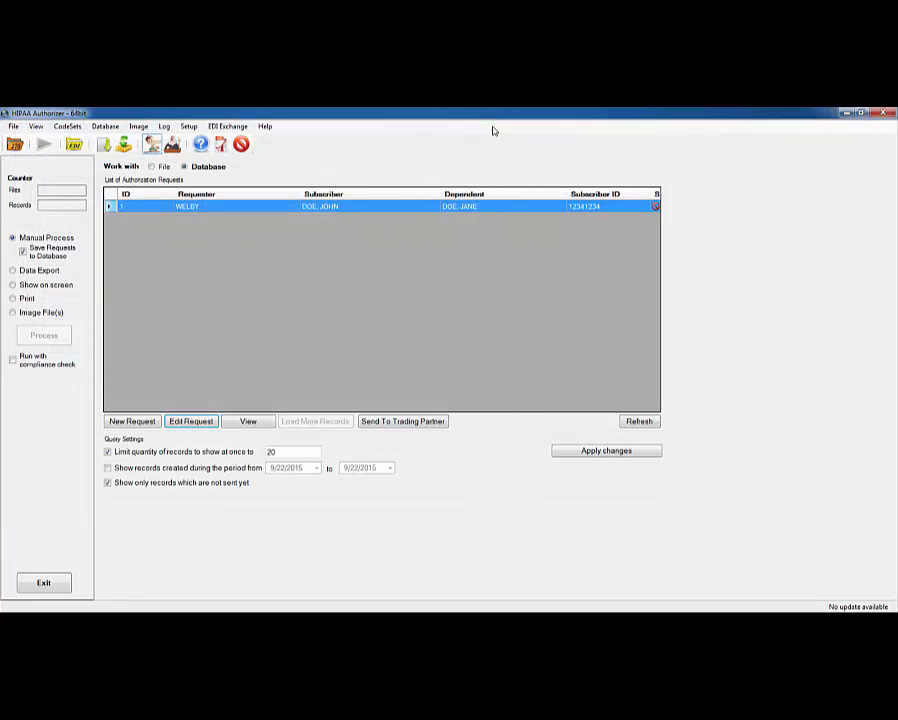
{"action": "left_click", "coordinate": [378, 426]}
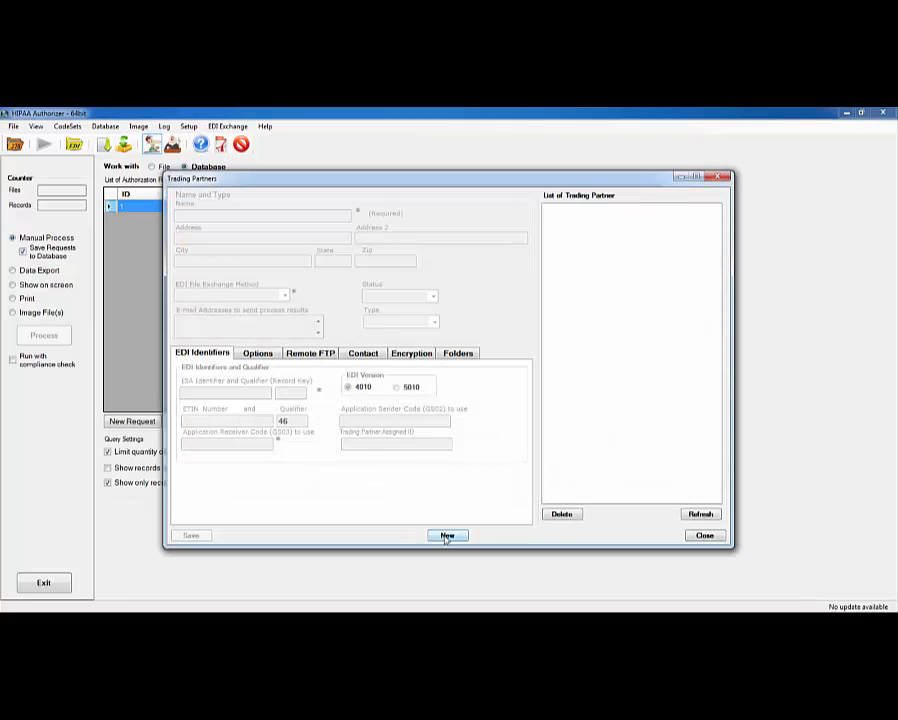
- Create a new trading partner named TP1 with Outbox exchange, Test only status, Payer type
{"action": "left_click", "coordinate": [446, 535]}
{"action": "left_click", "coordinate": [218, 217]}
{"action": "type", "text": "TP1"}
{"action": "left_click", "coordinate": [285, 296]}
{"action": "left_click", "coordinate": [212, 315]}
{"action": "left_click", "coordinate": [433, 297]}
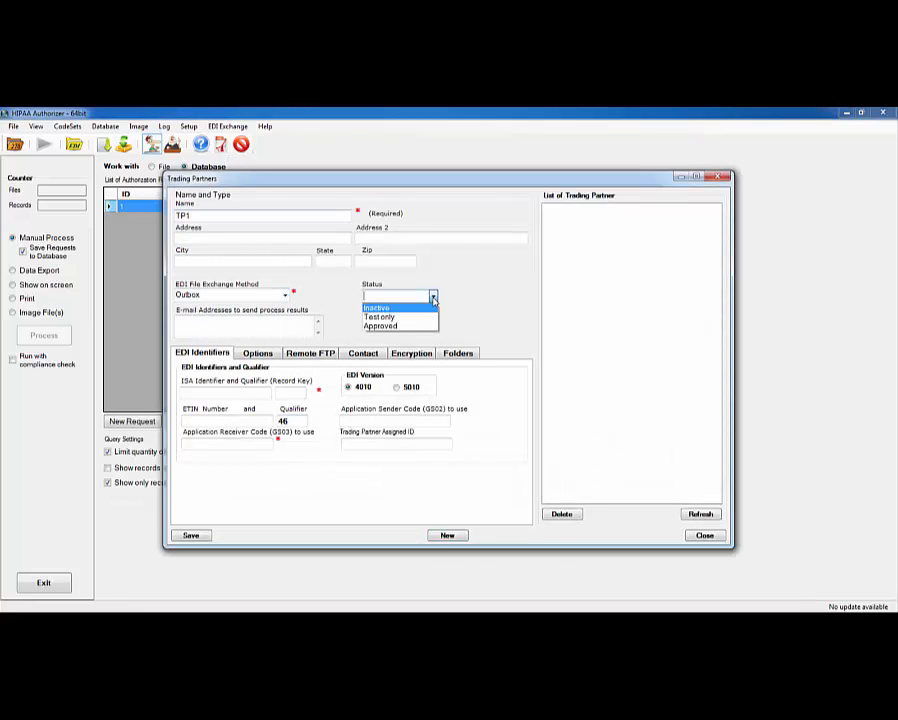
{"action": "left_click", "coordinate": [388, 316]}
{"action": "left_click", "coordinate": [434, 322]}
{"action": "left_click", "coordinate": [396, 370]}
- Fill the ISA, ETIN and GS sender/receiver codes with 1TWOPAYER and qualifier ZZ
{"action": "left_click", "coordinate": [226, 393]}
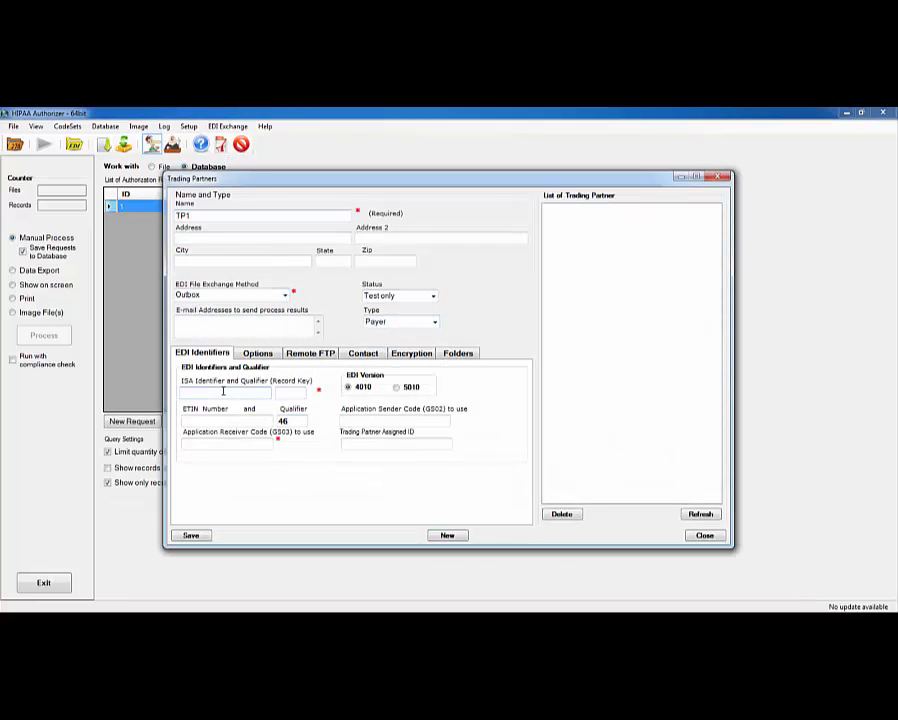
{"action": "type", "text": "1TWOPAYER"}
{"action": "key", "text": "Tab"}
{"action": "type", "text": "ZZ"}
{"action": "key", "text": "Tab"}
{"action": "type", "text": "1TWOPAYER"}
{"action": "left_click", "coordinate": [366, 420]}
{"action": "type", "text": "1TWOPAYER"}
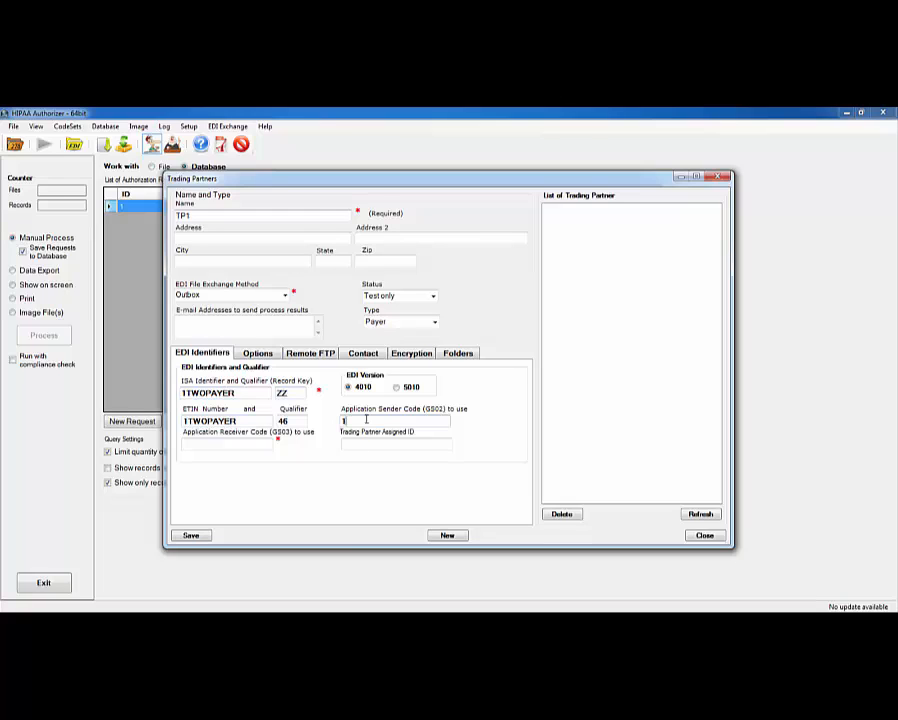
{"action": "left_click", "coordinate": [249, 444]}
{"action": "type", "text": "1TWOPAYER"}
{"action": "key", "text": "Tab"}
{"action": "key", "text": "Tab"}
- Save trading partner TP1, acknowledge the confirmation, and close the trading partners window
{"action": "left_click", "coordinate": [458, 353]}
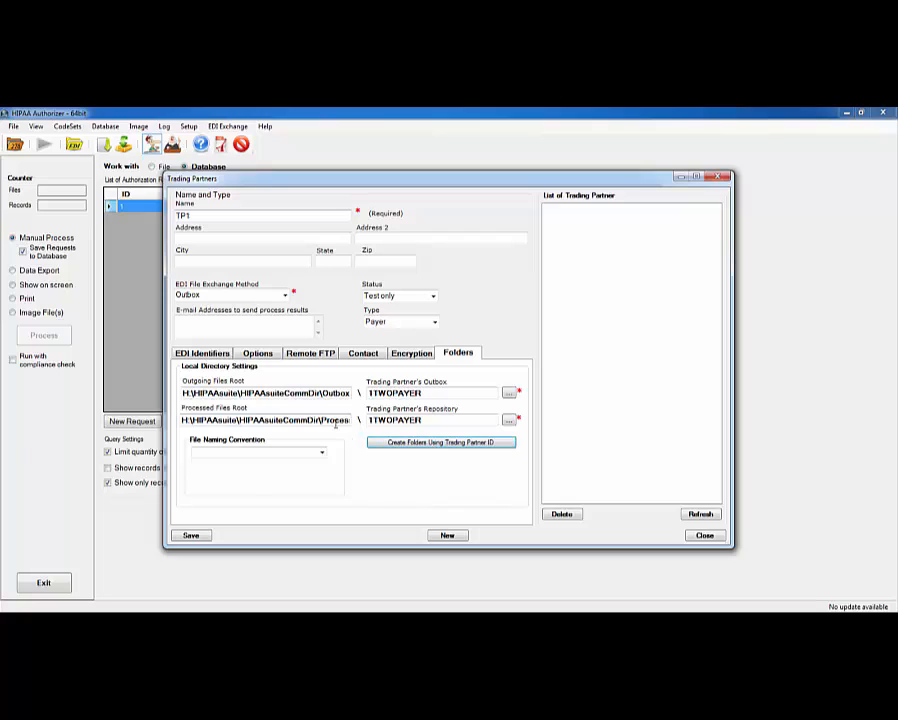
{"action": "left_click", "coordinate": [191, 536]}
{"action": "left_click", "coordinate": [478, 399]}
{"action": "left_click", "coordinate": [717, 177]}
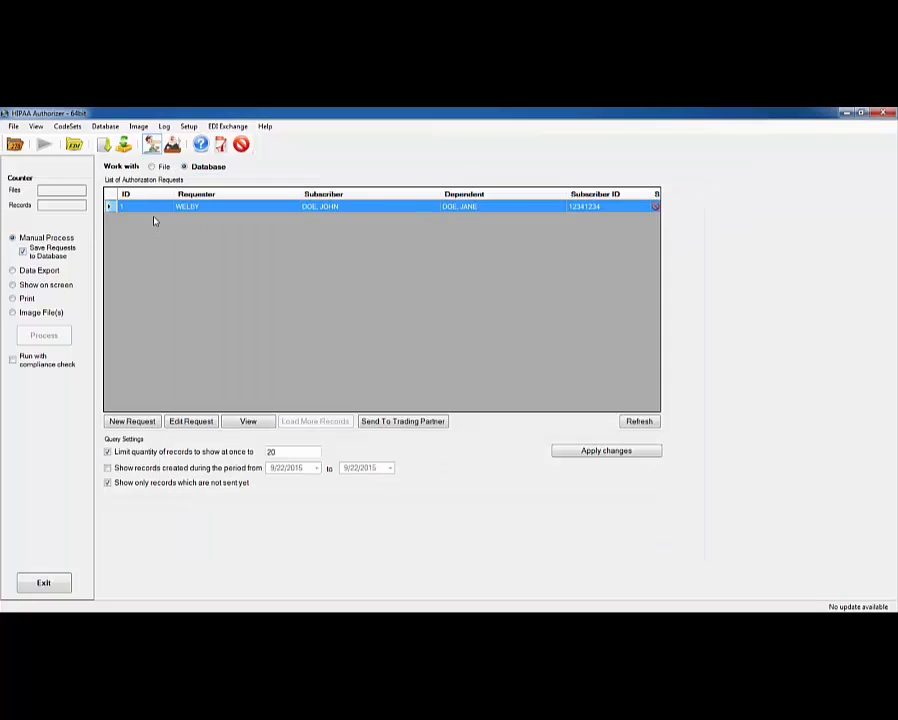
- Bring up the trading partner list for request 1 and drag it into view showing TP1
{"action": "left_click", "coordinate": [381, 423]}
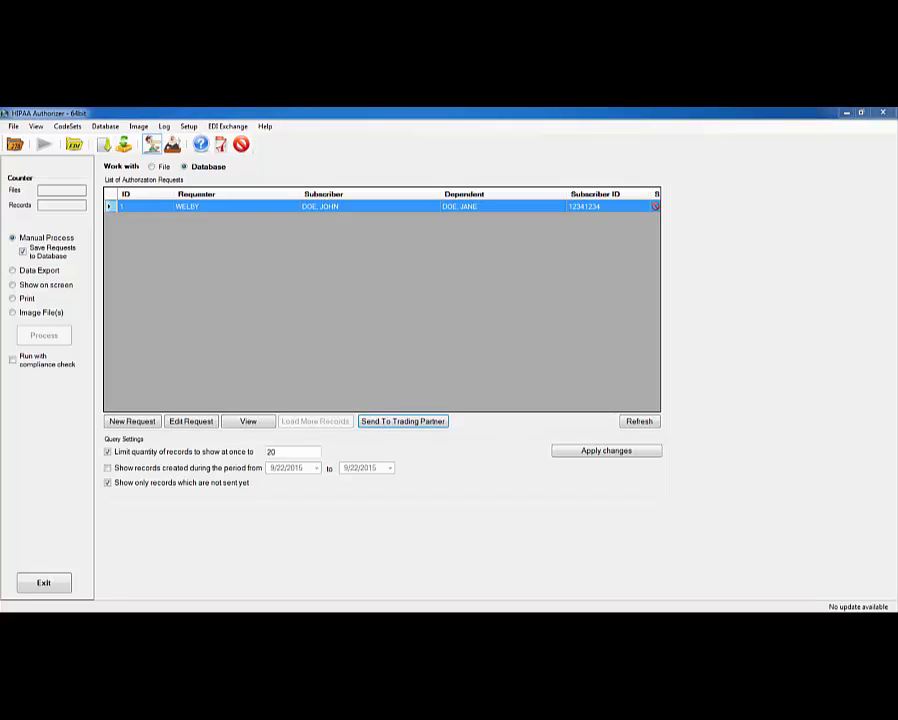
{"action": "left_click_drag", "start_coordinate": [2, 156], "coordinate": [473, 187]}
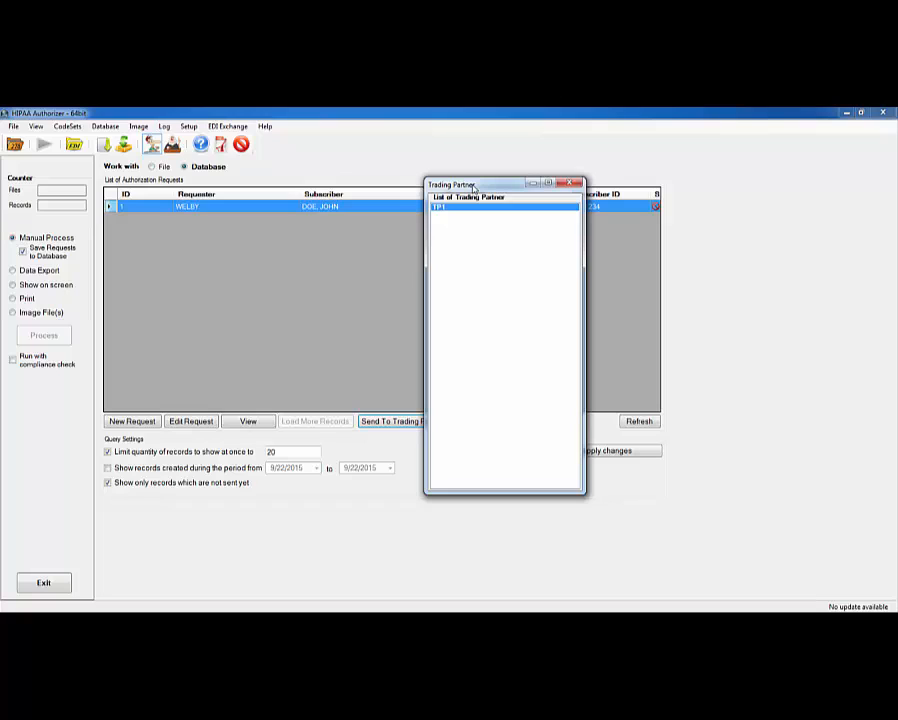